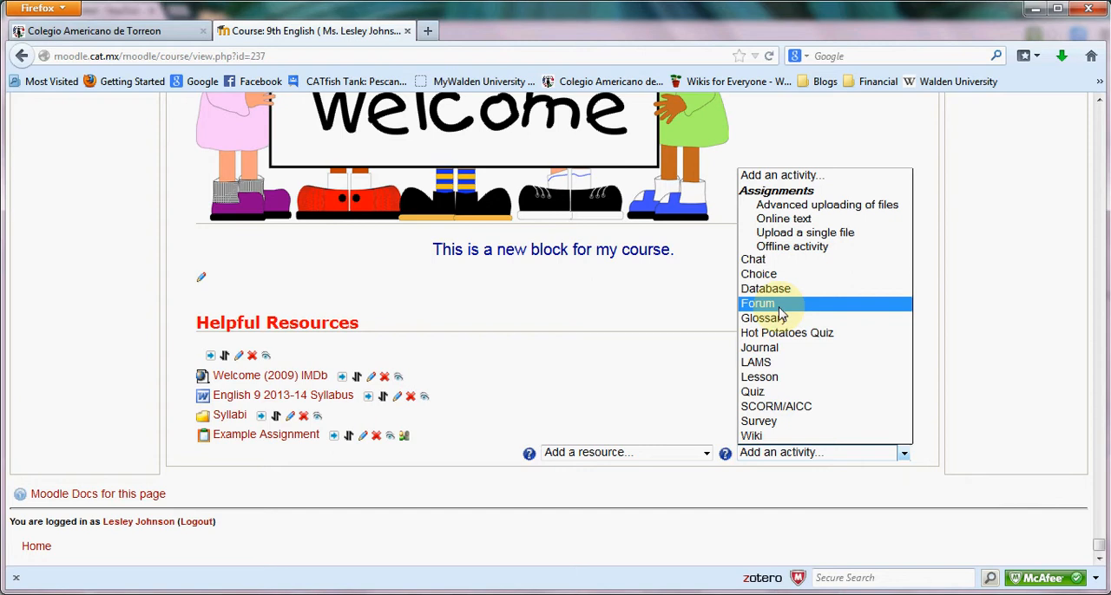
Add a Forum activity to the Helpful Resources section and name it "Example Discussion Fourm".
{"action": "left_click", "coordinate": [780, 314]}
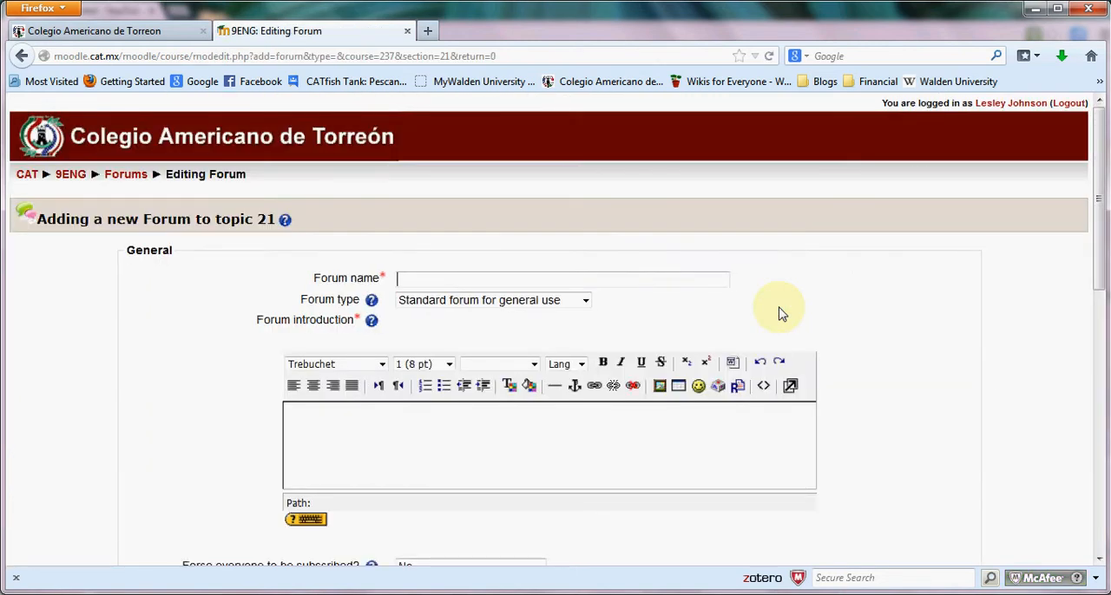
{"action": "type", "text": "Ex"}
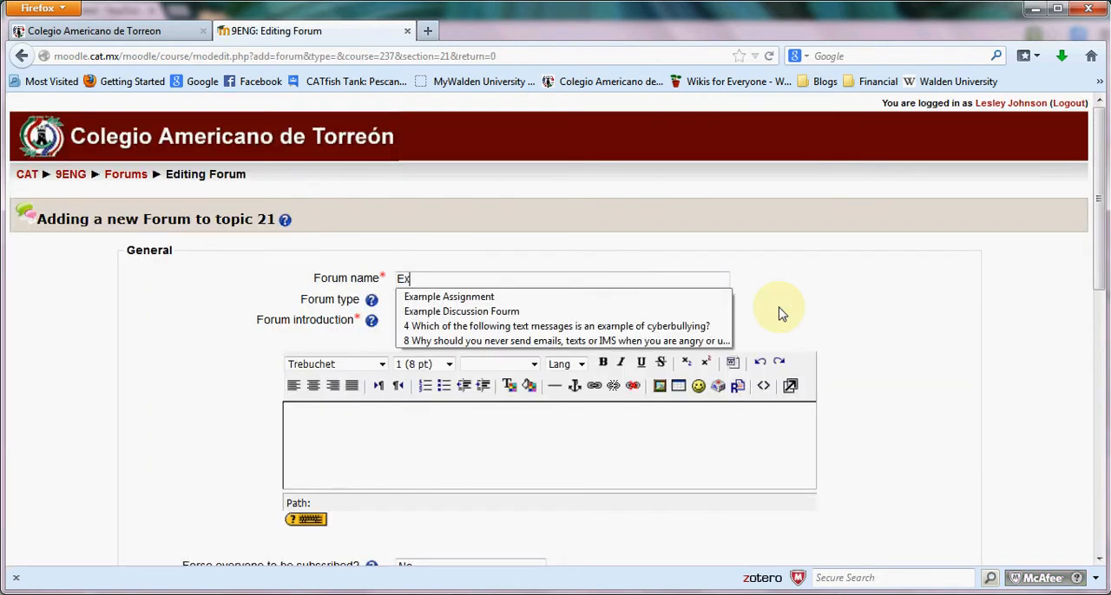
{"action": "left_click", "coordinate": [529, 311]}
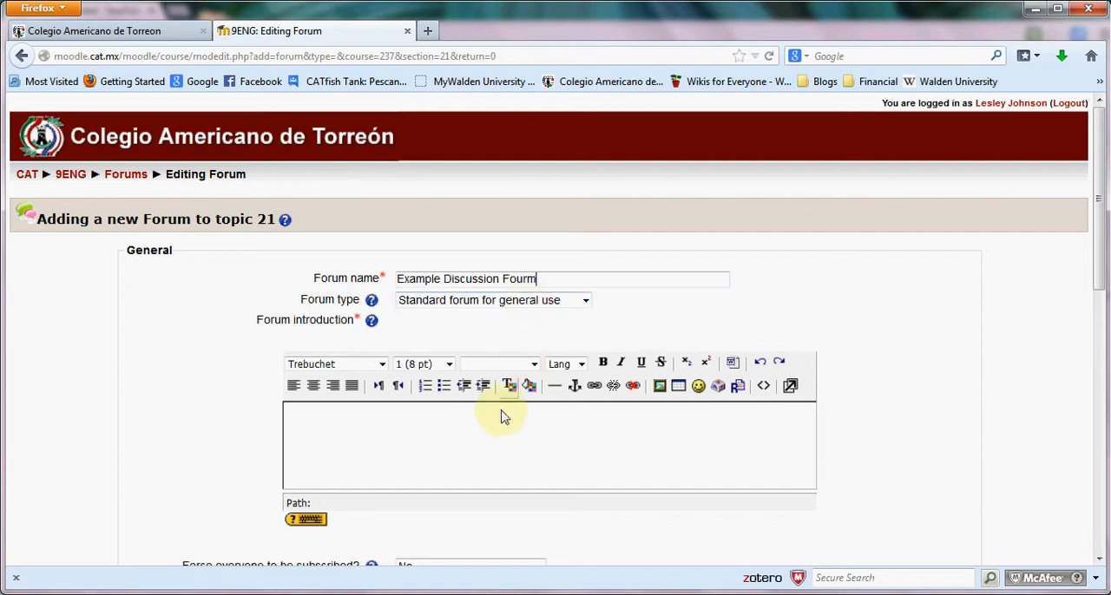
Enter "This is the description." as the forum introduction.
{"action": "left_click", "coordinate": [499, 420]}
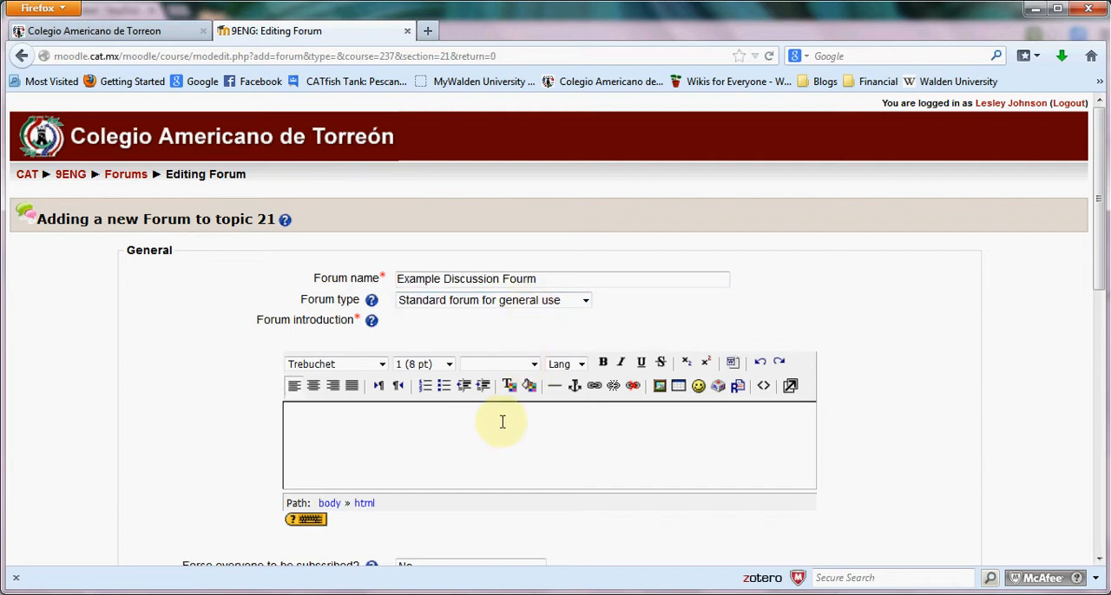
{"action": "type", "text": "This is the des"}
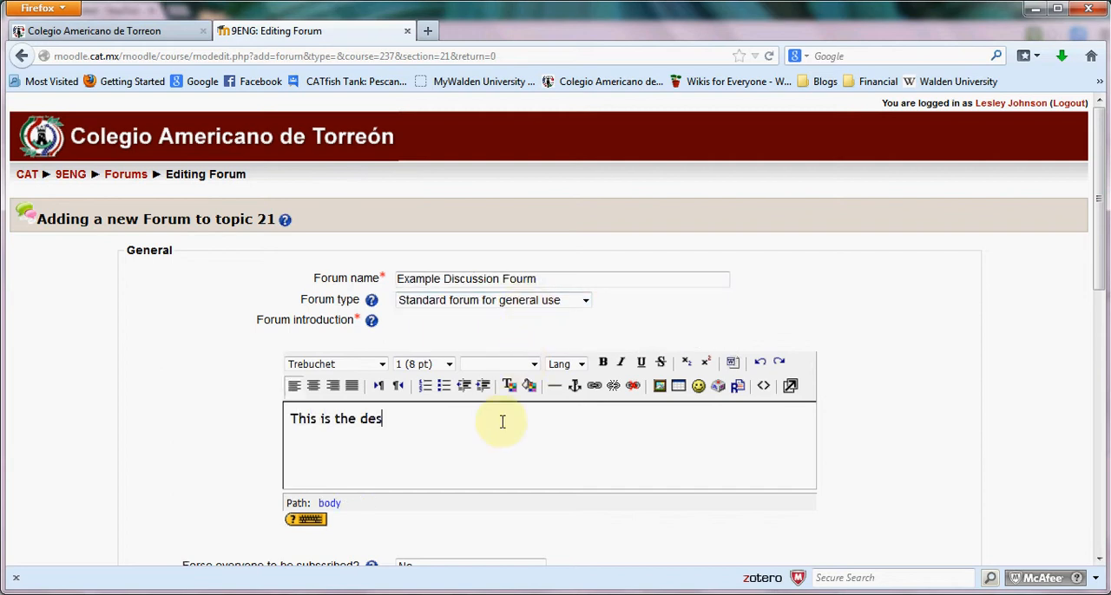
{"action": "type", "text": "cription."}
Set the introduction text to size 4 (14 pt) and center it.
{"action": "left_click_drag", "start_coordinate": [474, 430], "coordinate": [290, 426]}
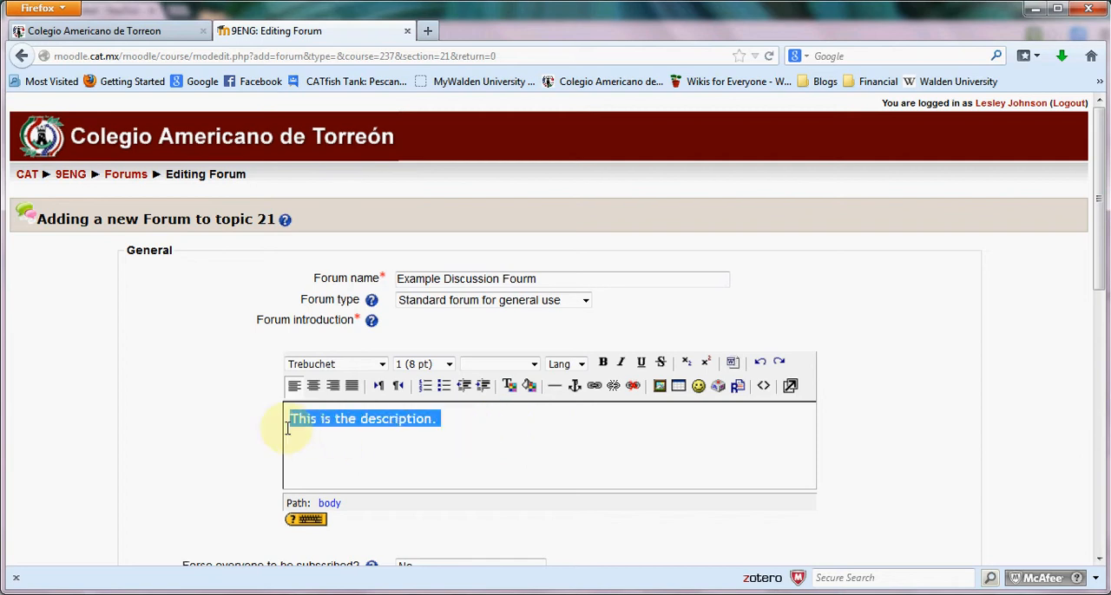
{"action": "left_click", "coordinate": [419, 368]}
{"action": "left_click", "coordinate": [420, 417]}
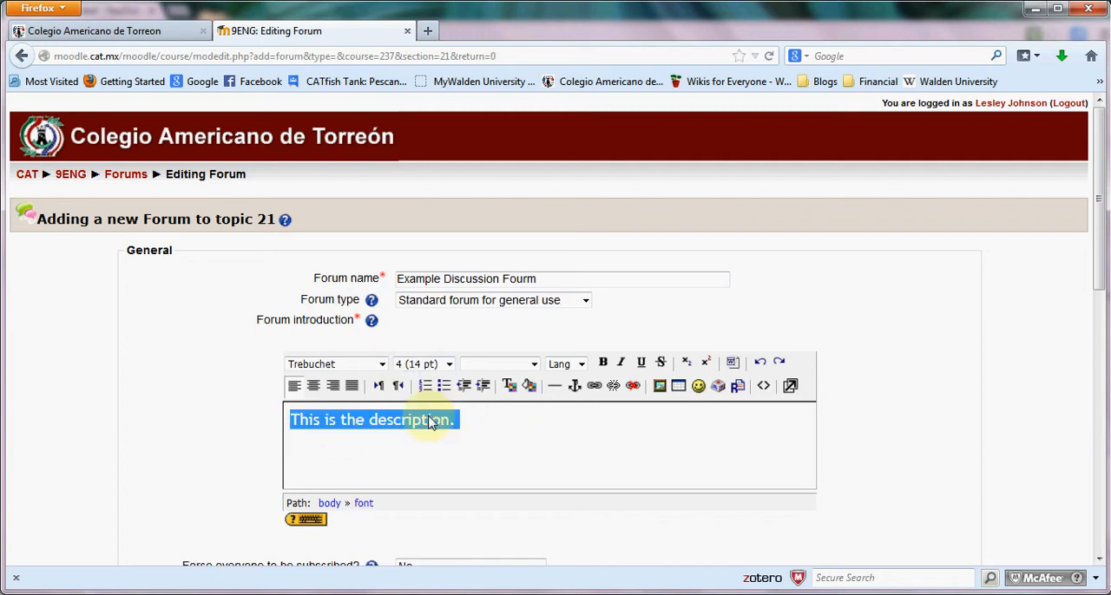
{"action": "left_click", "coordinate": [315, 387]}
Review the options for forcing everyone to be subscribed and for read tracking in this forum.
{"action": "scroll", "coordinate": [347, 408], "scroll_direction": "down", "scroll_amount": 4}
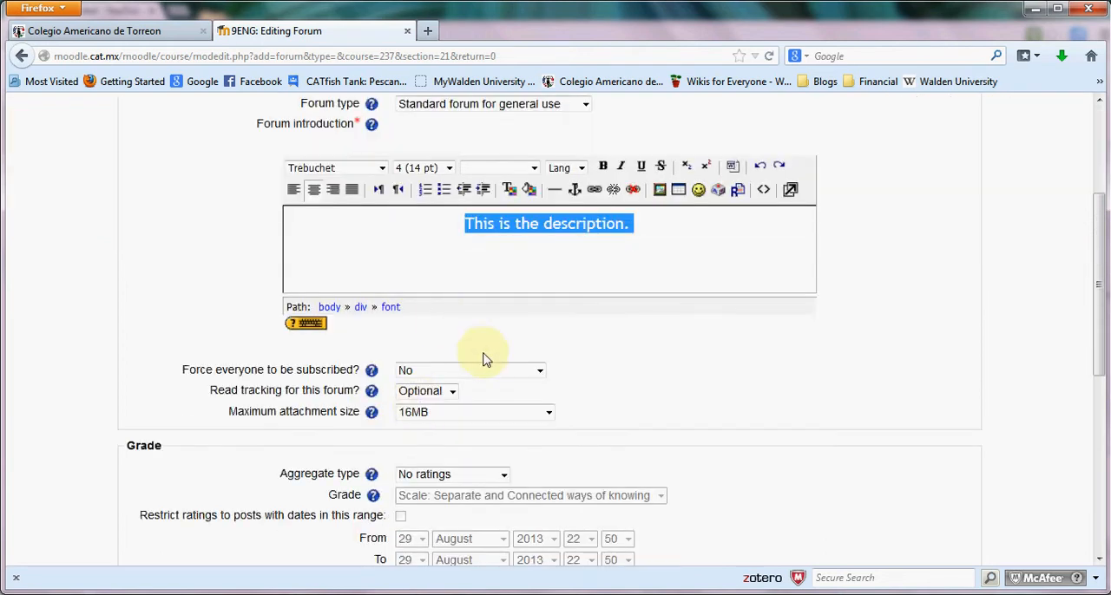
{"action": "left_click", "coordinate": [488, 370]}
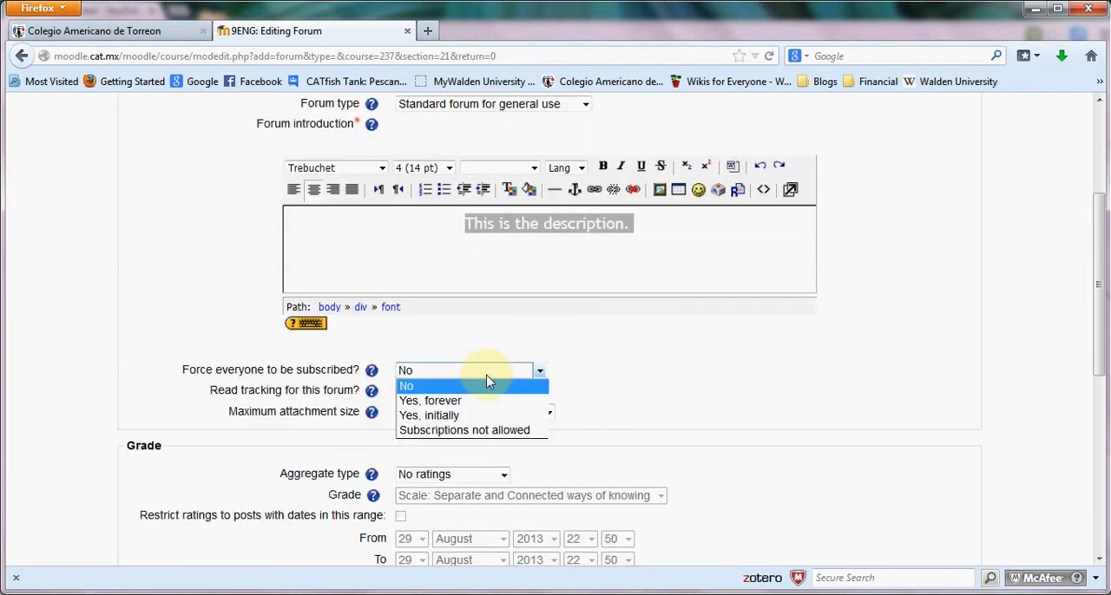
{"action": "left_click", "coordinate": [537, 372]}
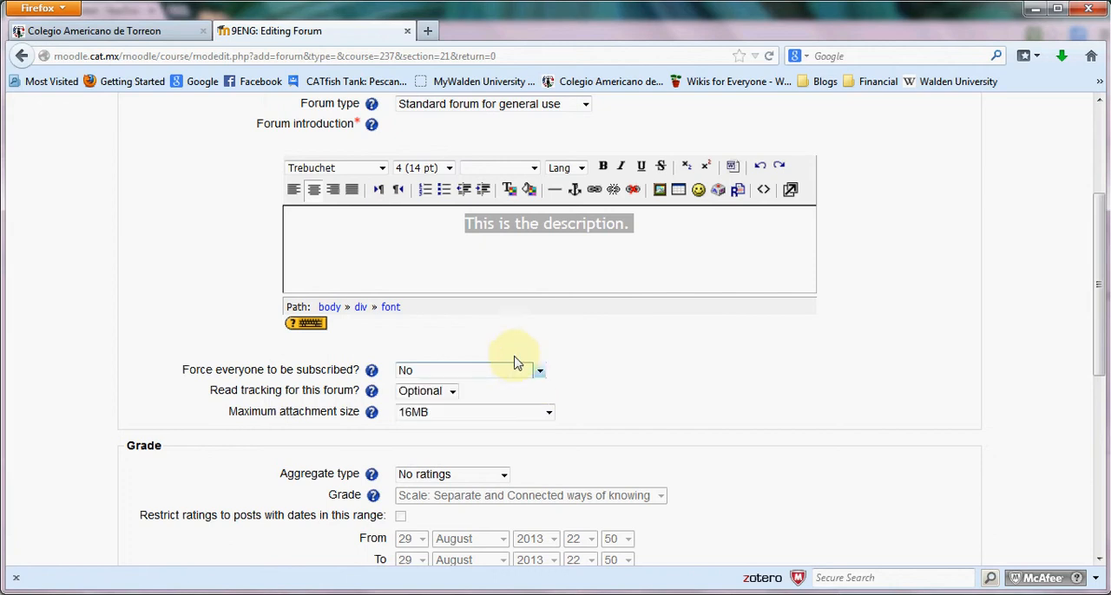
{"action": "left_click", "coordinate": [450, 398]}
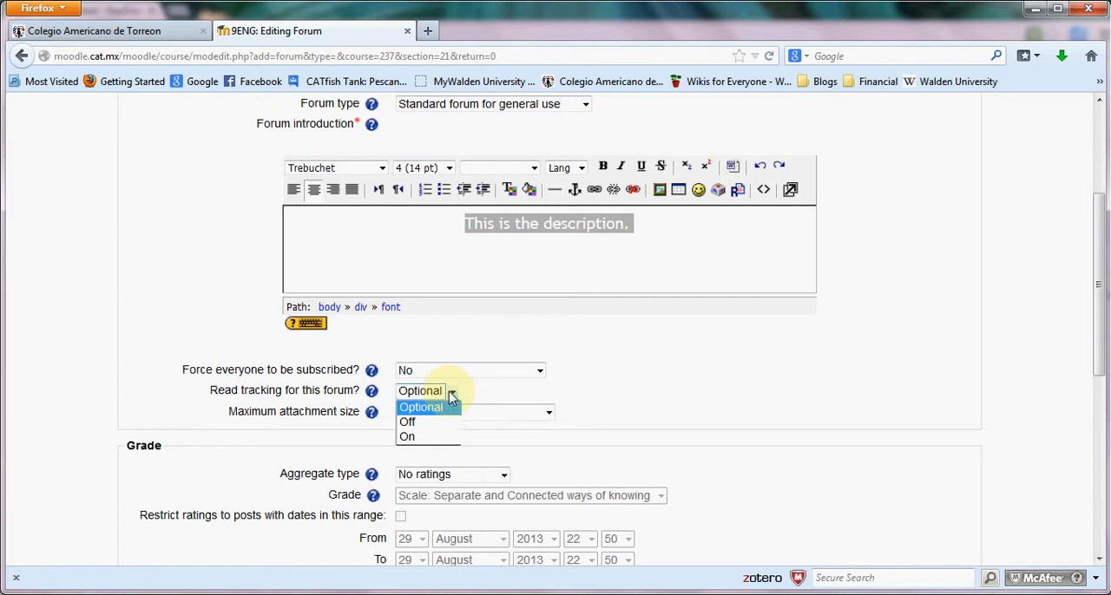
{"action": "left_click", "coordinate": [451, 397]}
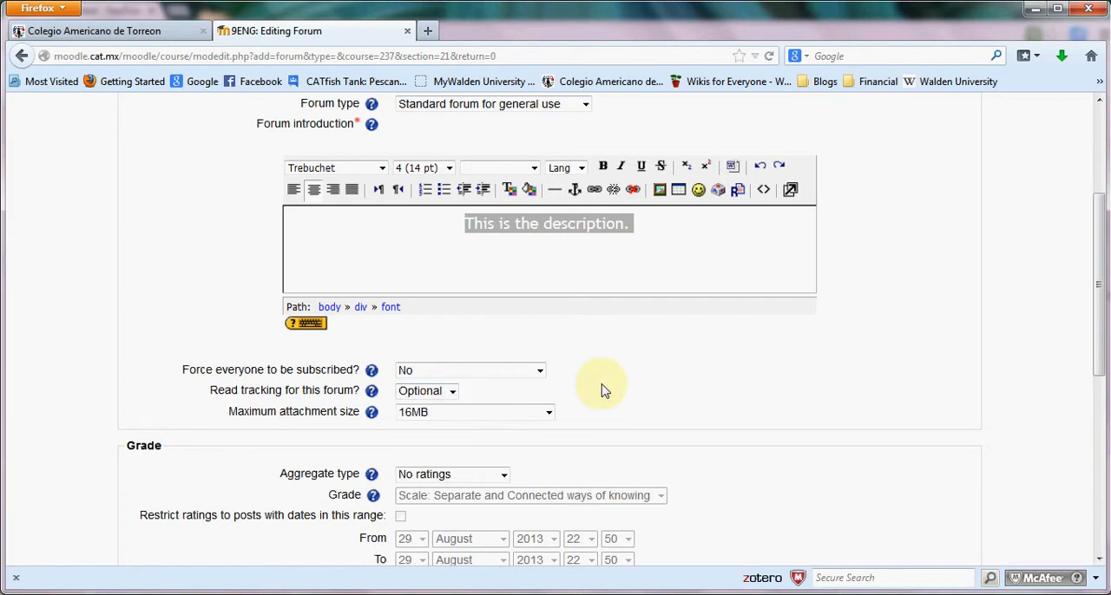
Try Average of ratings as the aggregate type and browse the available grade values.
{"action": "scroll", "coordinate": [597, 384], "scroll_direction": "down", "scroll_amount": 2}
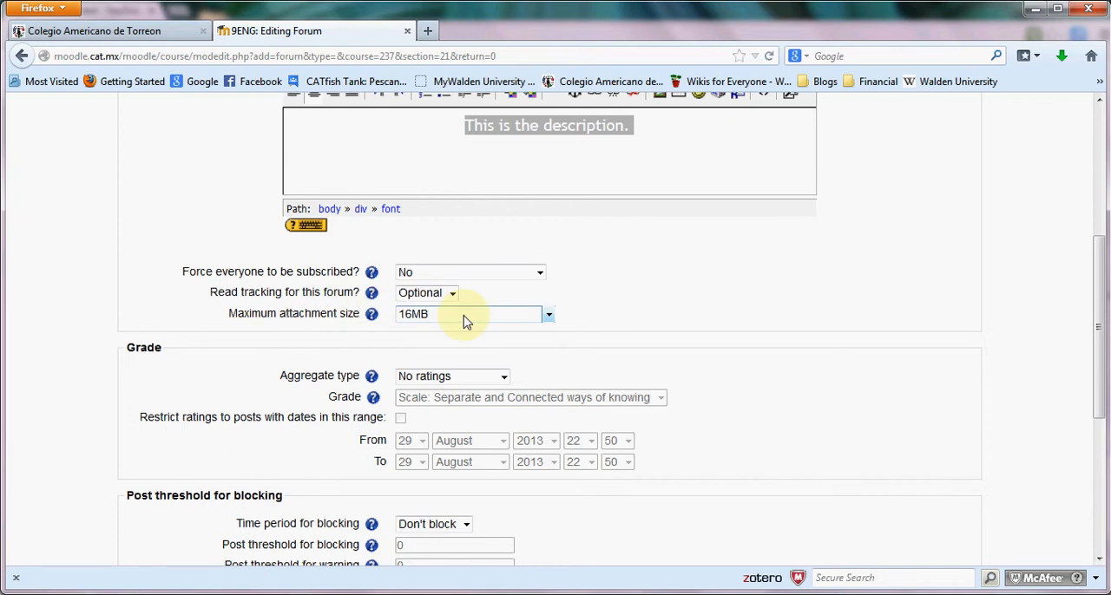
{"action": "left_click", "coordinate": [483, 378]}
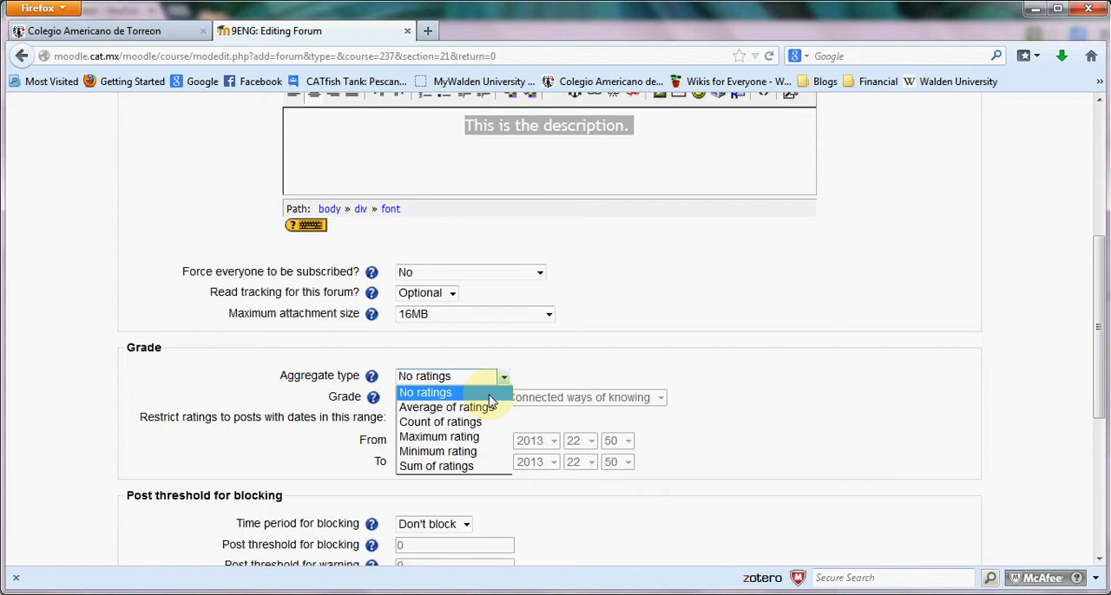
{"action": "left_click", "coordinate": [568, 385]}
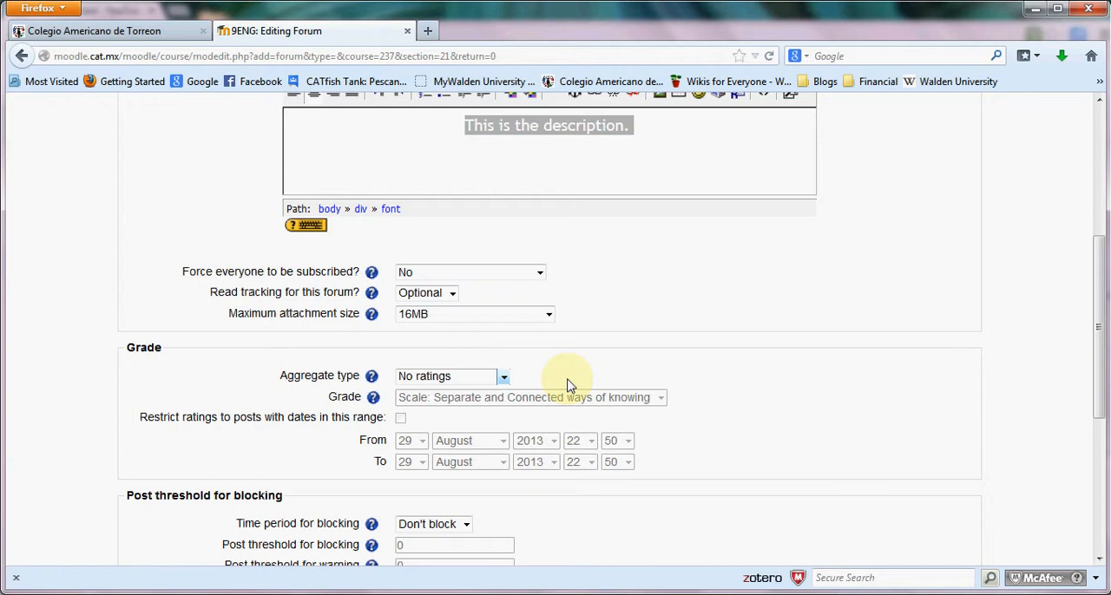
{"action": "left_click", "coordinate": [482, 378]}
{"action": "left_click", "coordinate": [477, 410]}
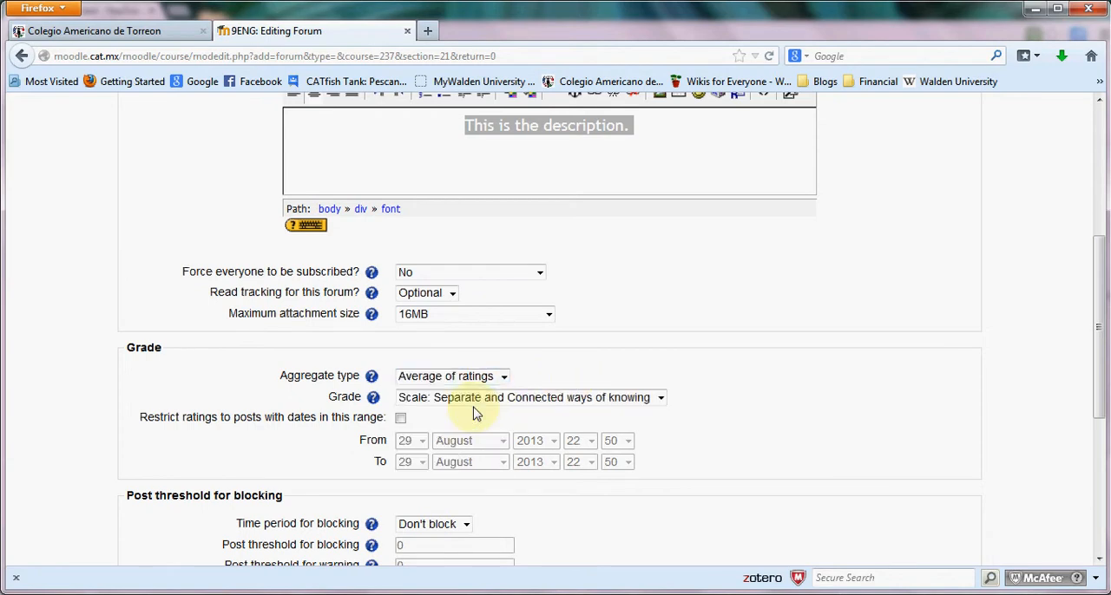
{"action": "left_click", "coordinate": [448, 397]}
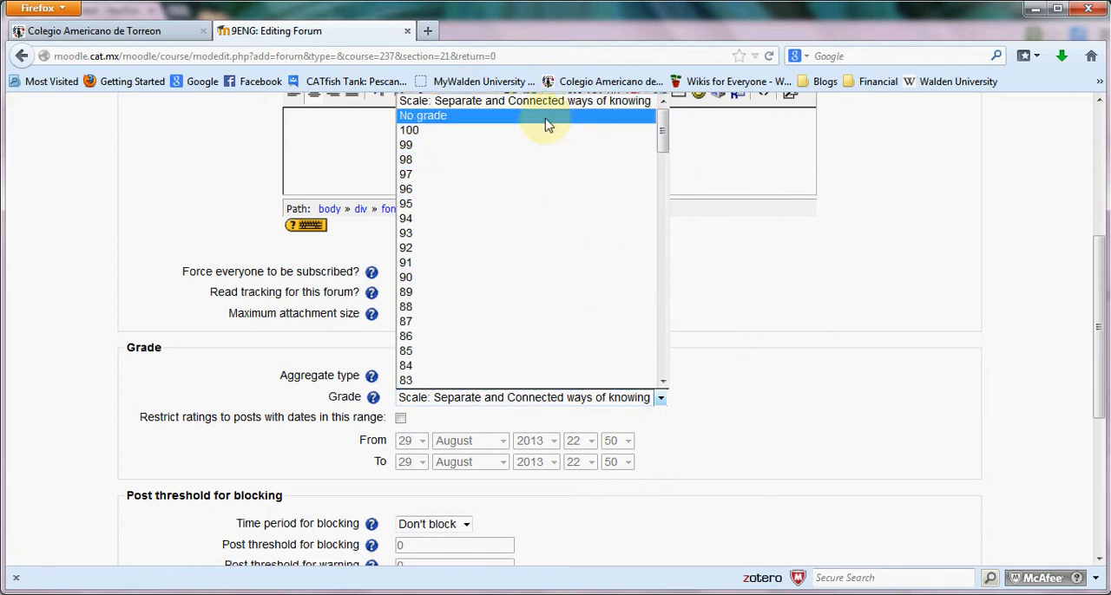
{"action": "scroll", "coordinate": [537, 315], "scroll_direction": "down", "scroll_amount": 18}
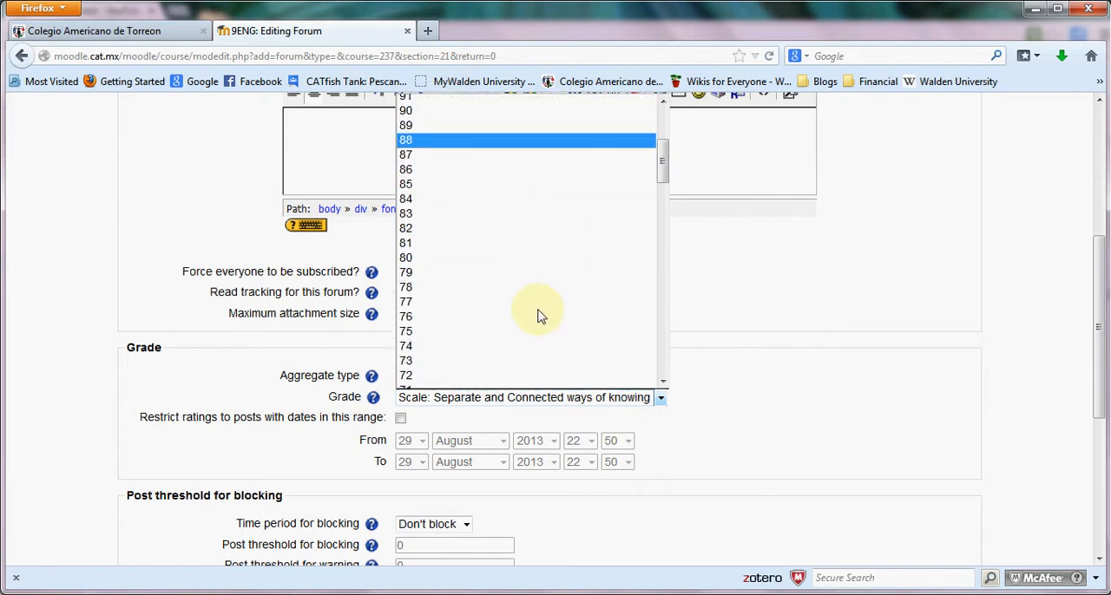
{"action": "left_click", "coordinate": [683, 340]}
Try Count of ratings as the aggregate type, check the grade choices, and restore No ratings.
{"action": "left_click", "coordinate": [478, 375]}
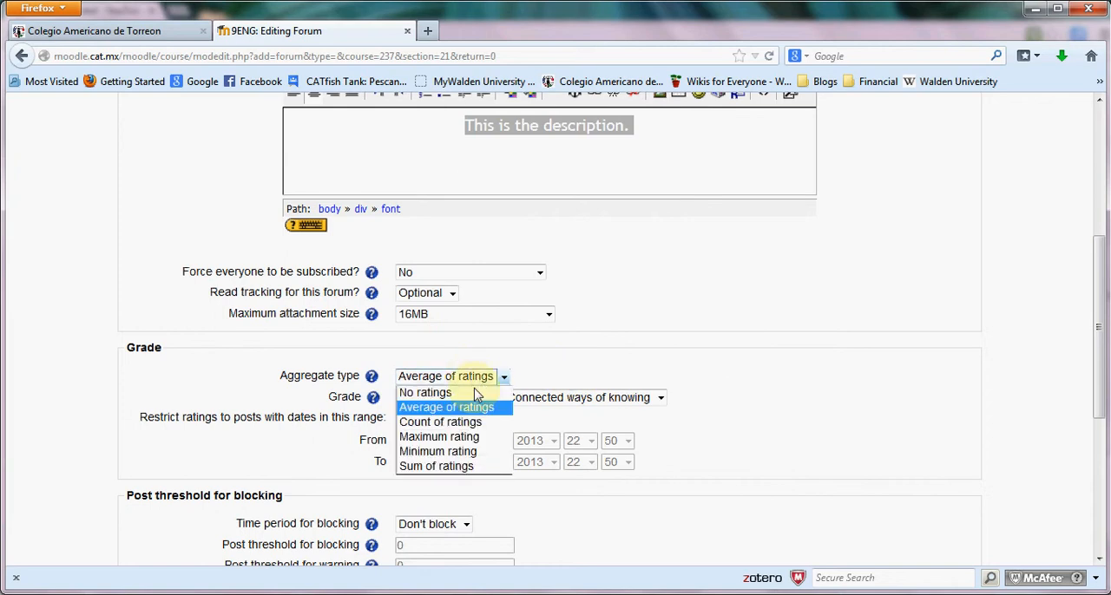
{"action": "left_click", "coordinate": [476, 422]}
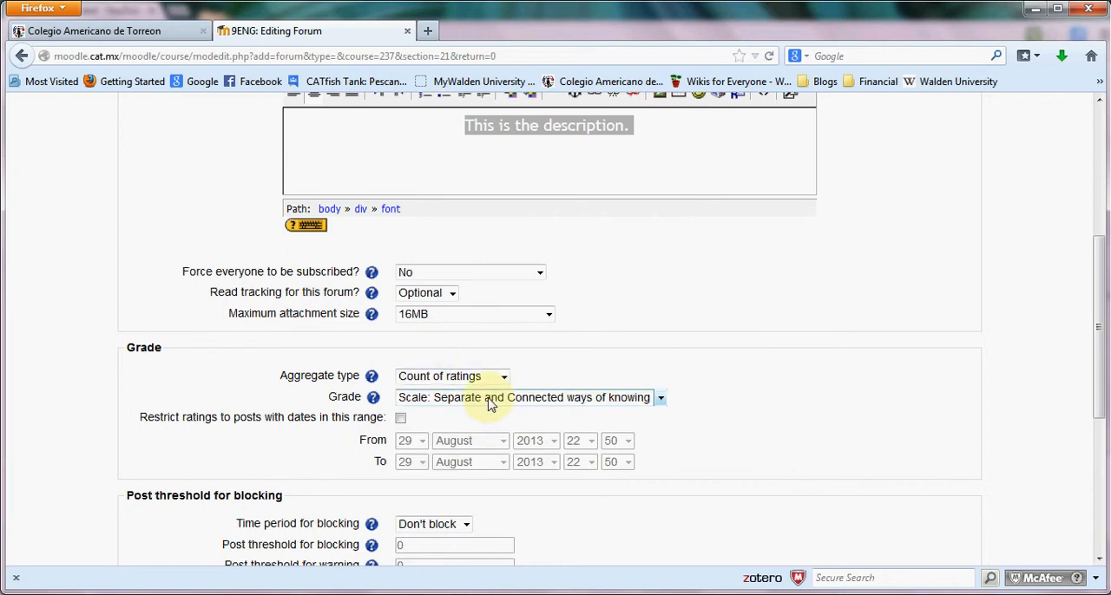
{"action": "left_click", "coordinate": [490, 405]}
{"action": "left_click", "coordinate": [691, 317]}
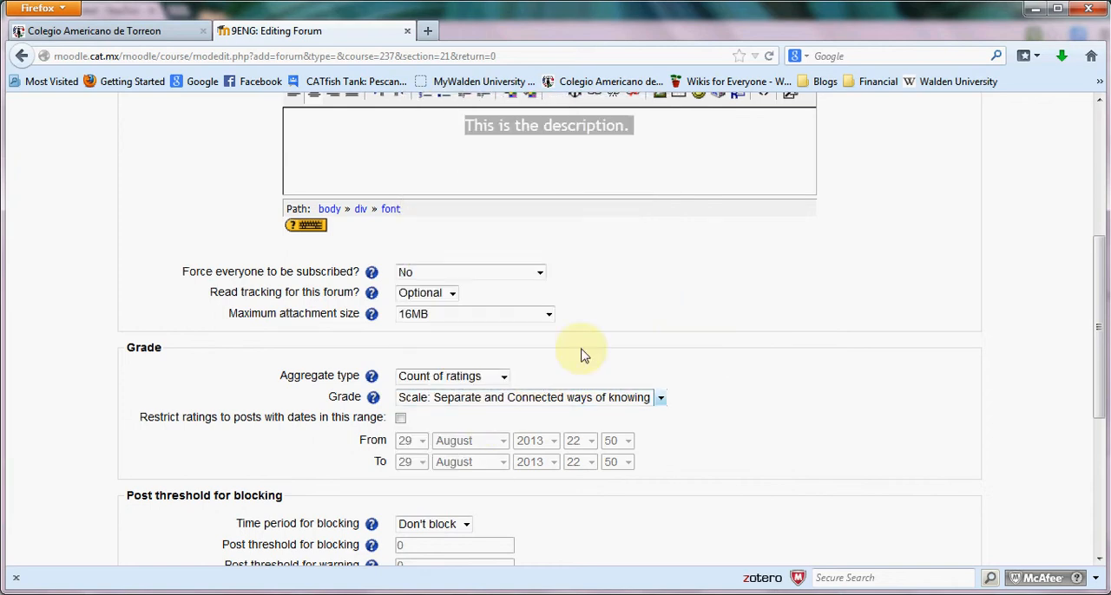
{"action": "left_click", "coordinate": [475, 377]}
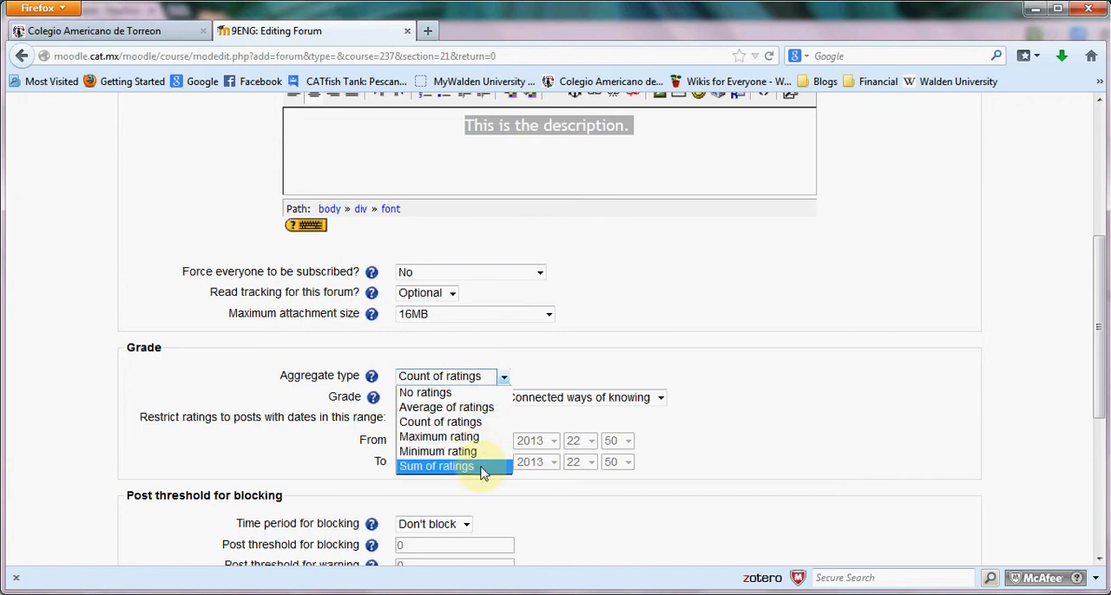
{"action": "left_click", "coordinate": [429, 392]}
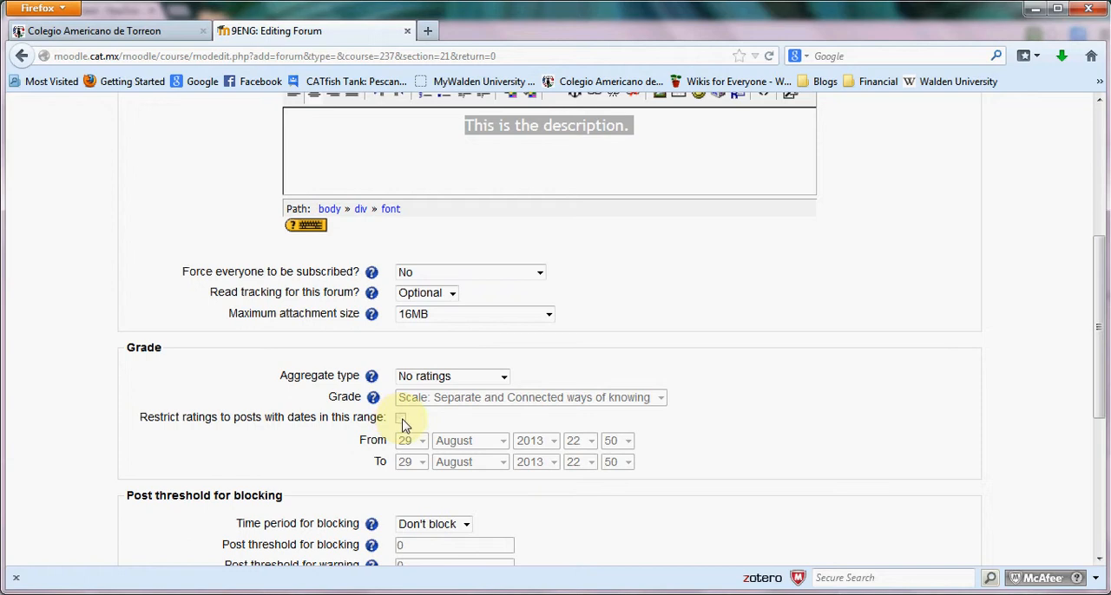
Try restricting ratings to a date range with Count of ratings, then clear the restriction and restore No ratings.
{"action": "left_click", "coordinate": [424, 382]}
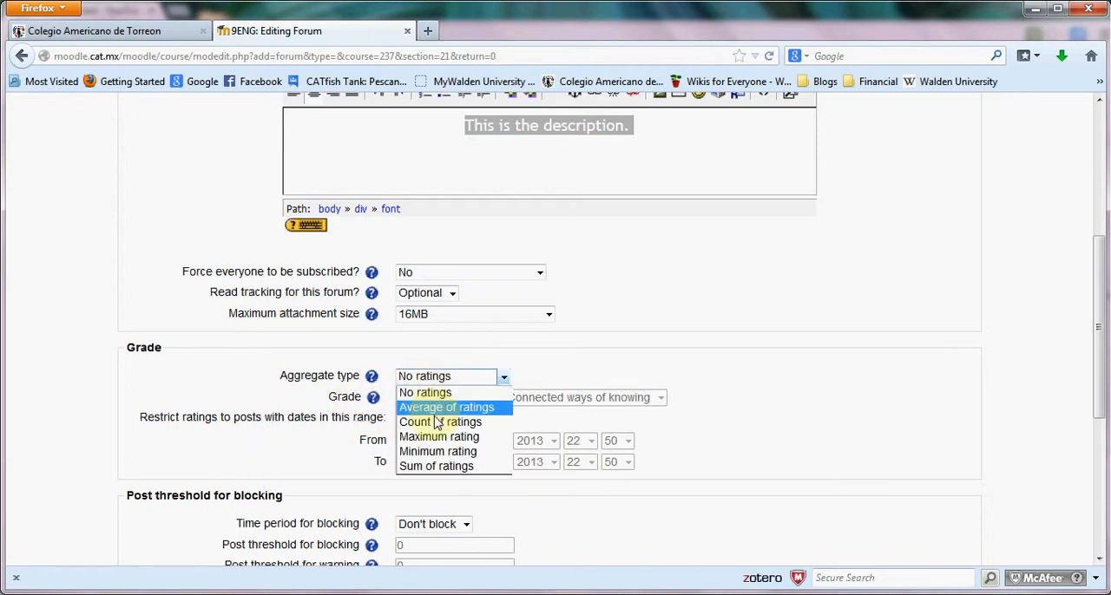
{"action": "left_click", "coordinate": [425, 418]}
{"action": "left_click", "coordinate": [400, 419]}
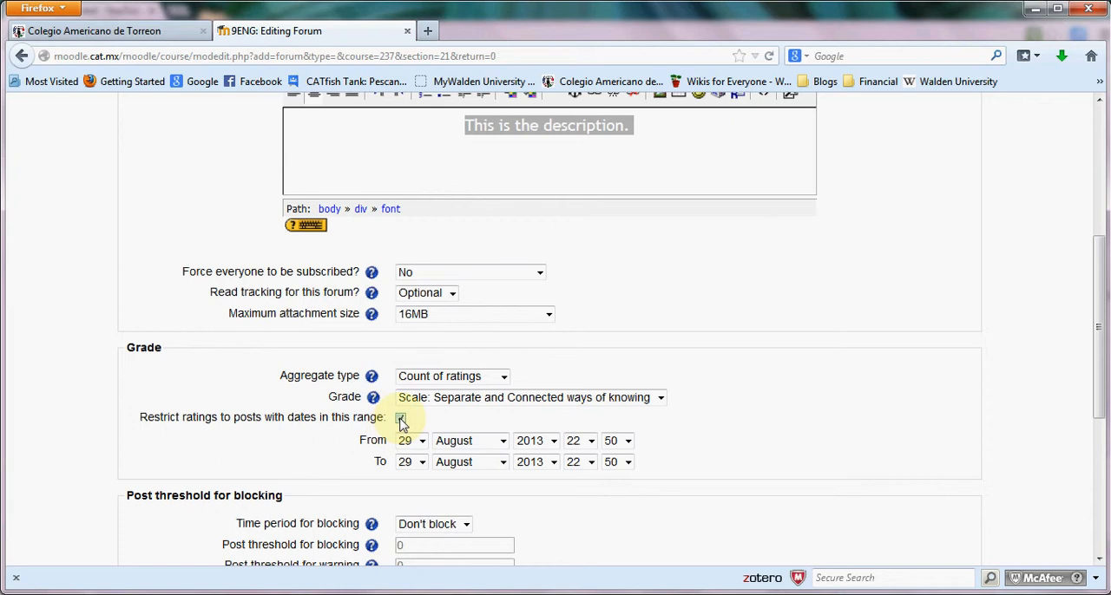
{"action": "left_click", "coordinate": [399, 420]}
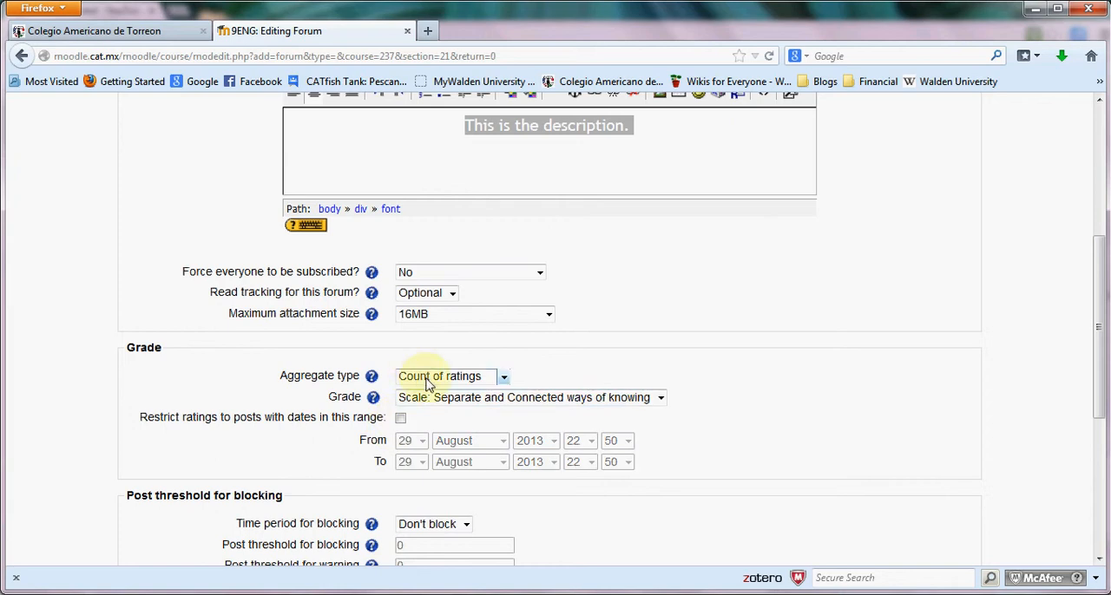
{"action": "left_click", "coordinate": [424, 377]}
{"action": "left_click", "coordinate": [424, 391]}
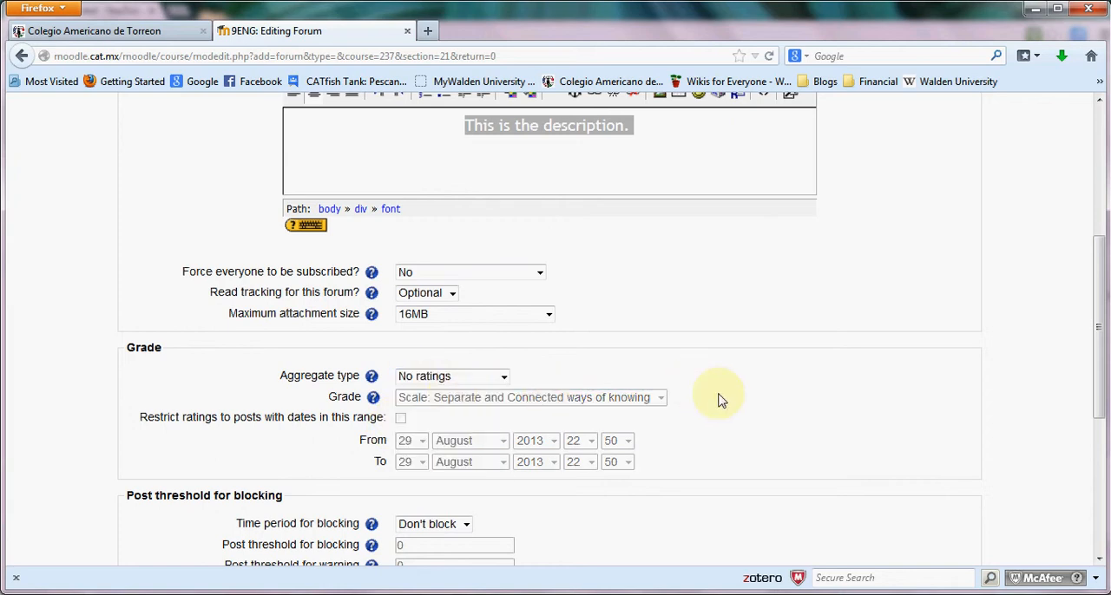
Review the time periods offered for blocking posts and return to the forum introduction.
{"action": "scroll", "coordinate": [718, 396], "scroll_direction": "down", "scroll_amount": 4}
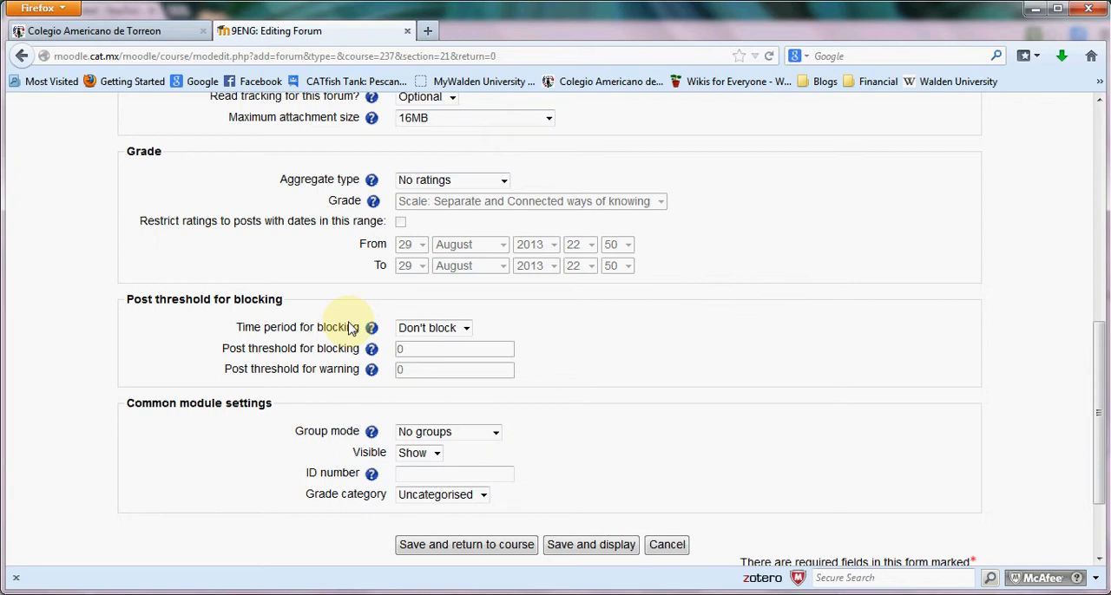
{"action": "left_click", "coordinate": [418, 334]}
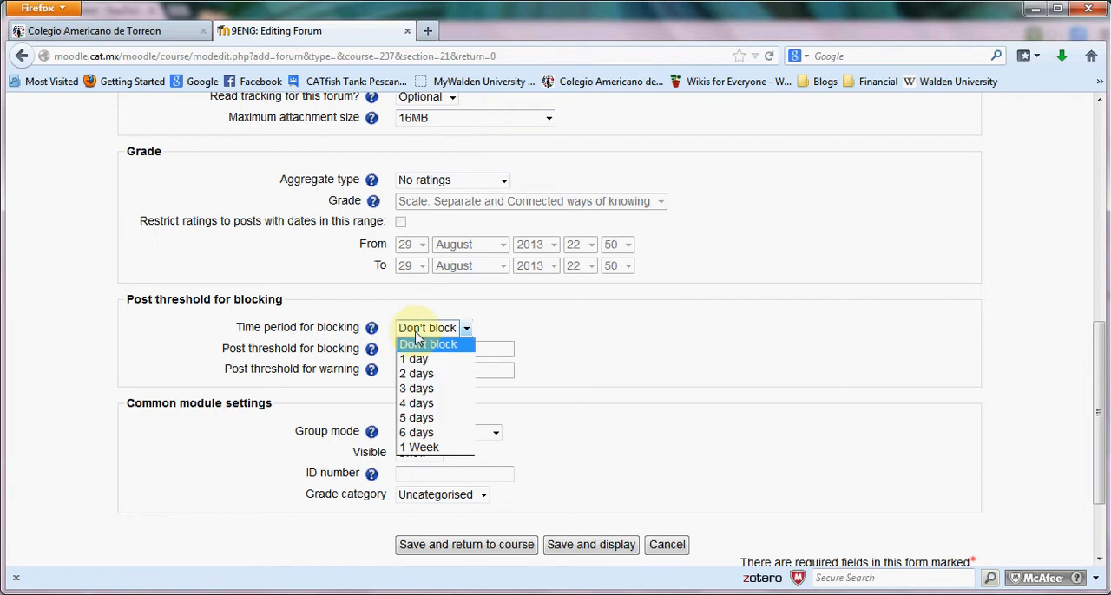
{"action": "left_click", "coordinate": [625, 328]}
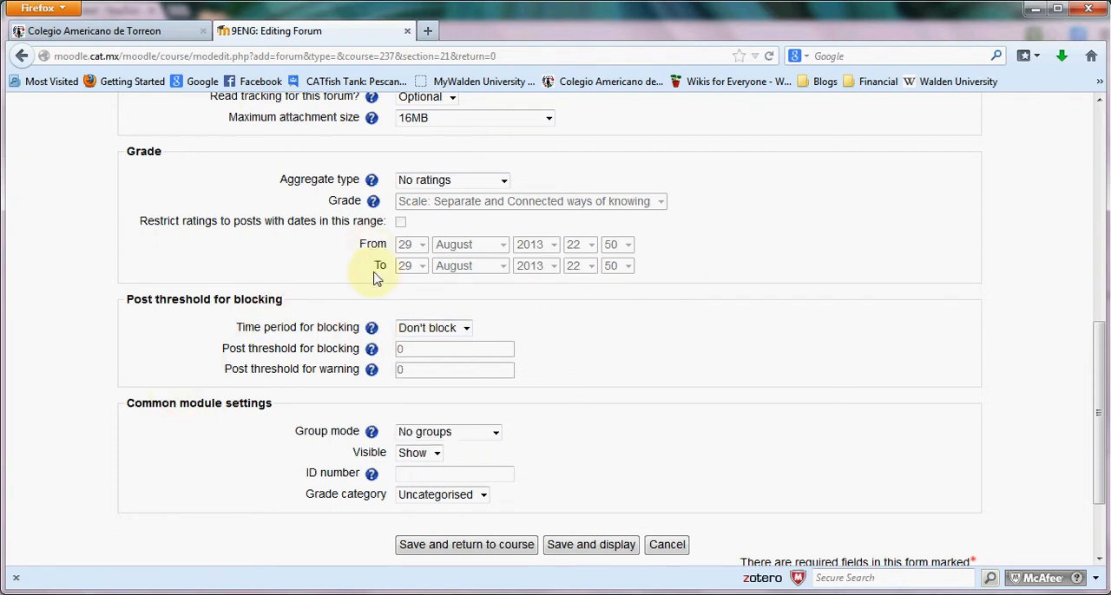
{"action": "scroll", "coordinate": [390, 272], "scroll_direction": "up", "scroll_amount": 3}
{"action": "left_click", "coordinate": [666, 231]}
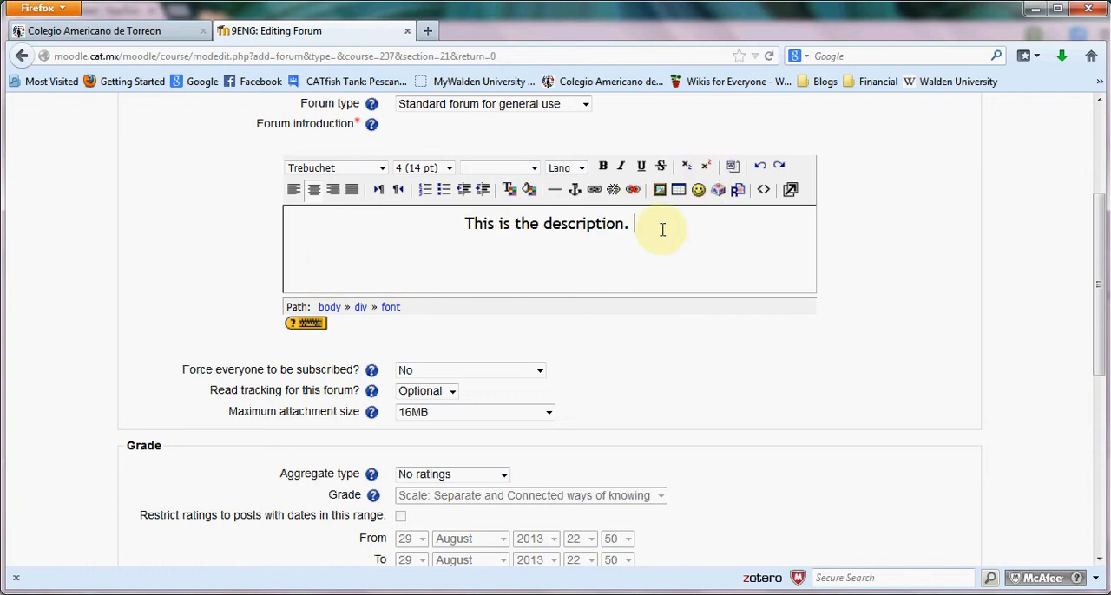
Set the forum's group mode to Separate groups, then save and display the forum to check its description.
{"action": "scroll", "coordinate": [413, 312], "scroll_direction": "down", "scroll_amount": 3}
{"action": "scroll", "coordinate": [413, 312], "scroll_direction": "down", "scroll_amount": 2}
{"action": "left_click", "coordinate": [447, 335]}
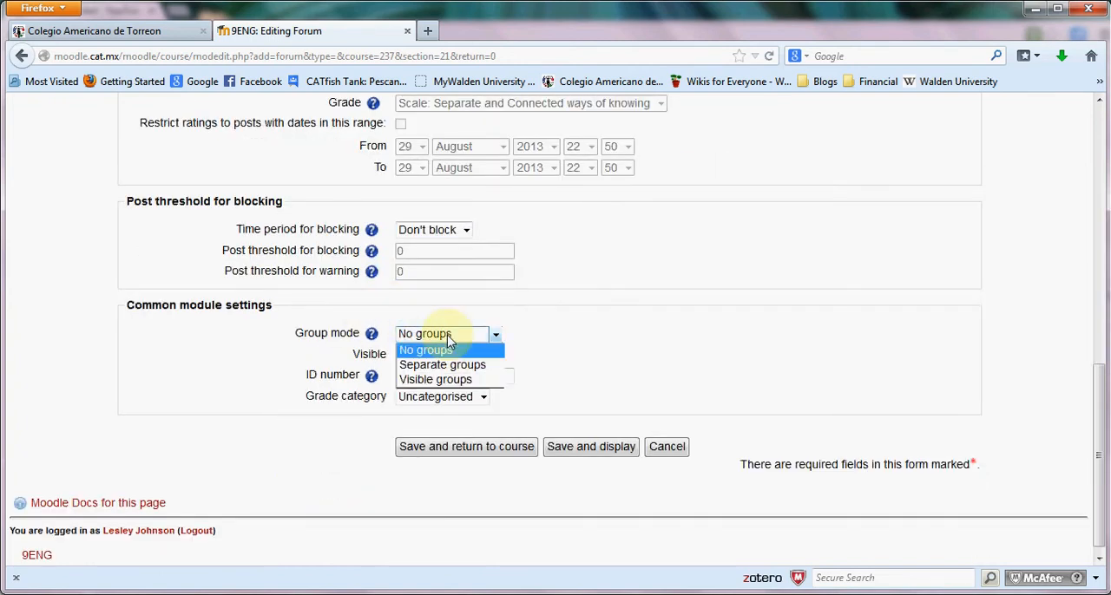
{"action": "left_click", "coordinate": [447, 368]}
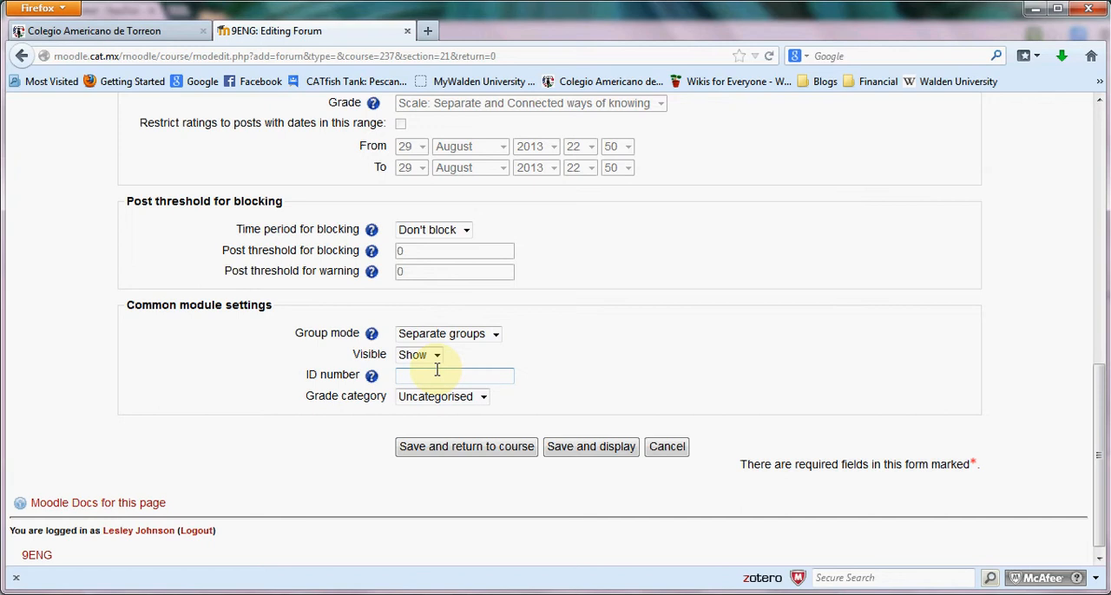
{"action": "left_click", "coordinate": [595, 452]}
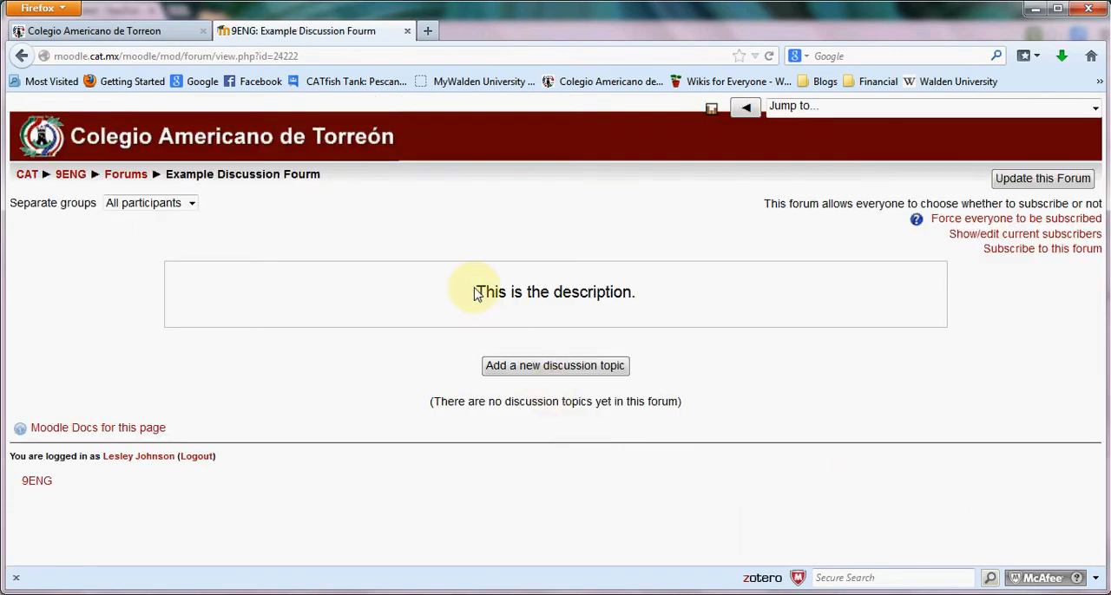
{"action": "left_click_drag", "start_coordinate": [475, 293], "coordinate": [657, 307]}
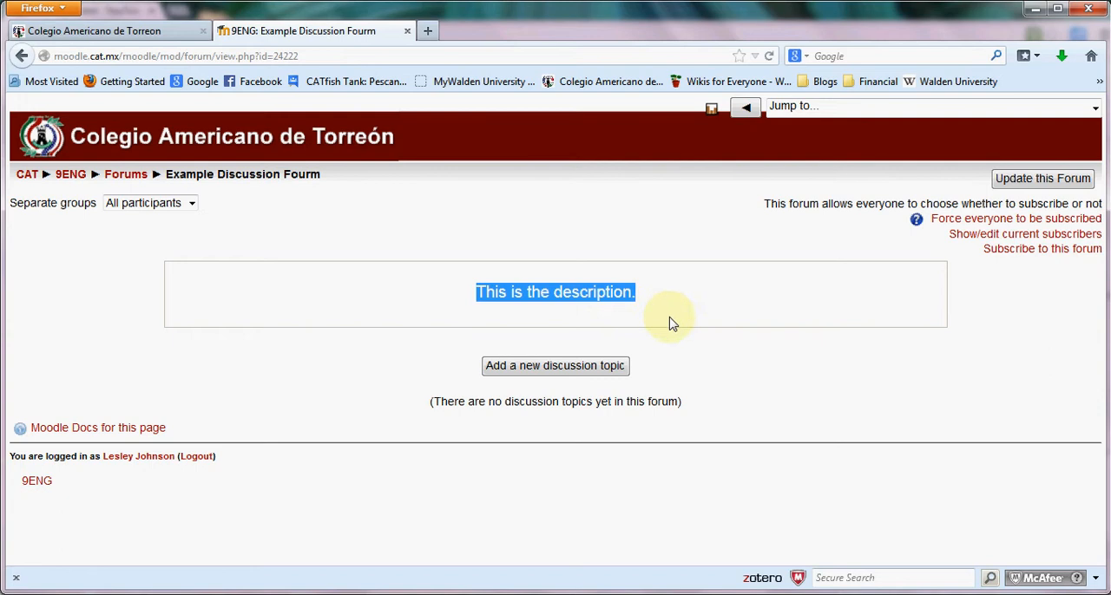
Start a new discussion topic in the forum with the subject "Model Question".
{"action": "left_click", "coordinate": [668, 322]}
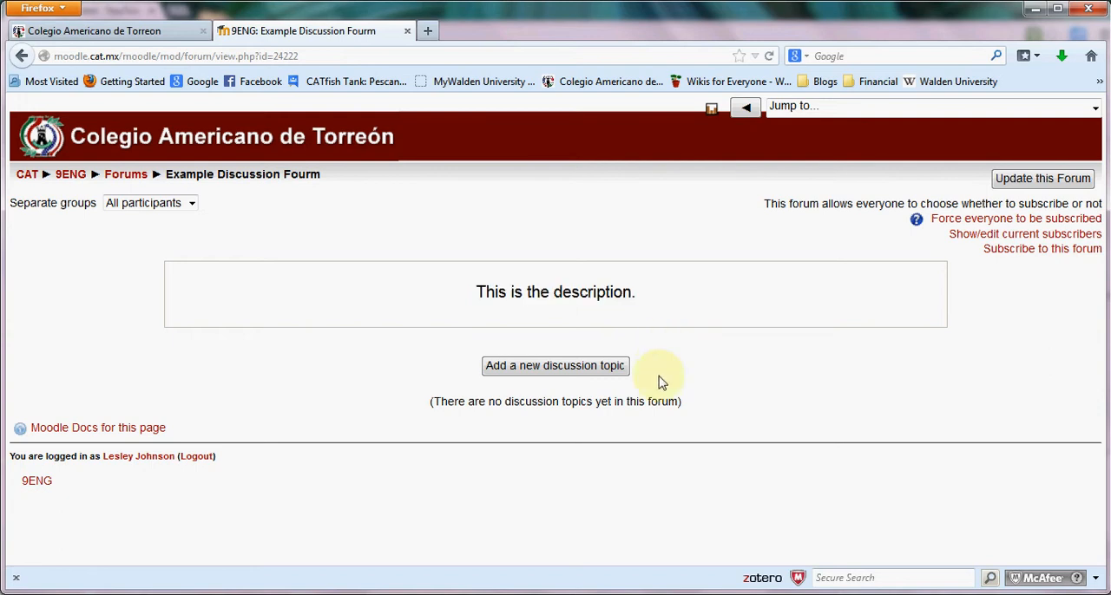
{"action": "left_click", "coordinate": [568, 368]}
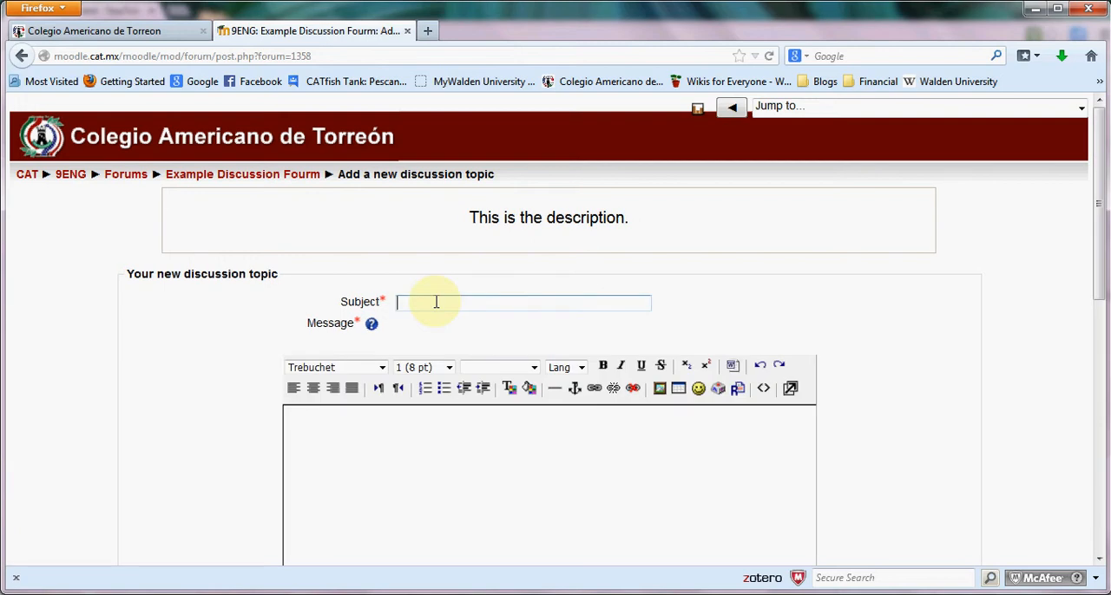
{"action": "type", "text": "Model Question"}
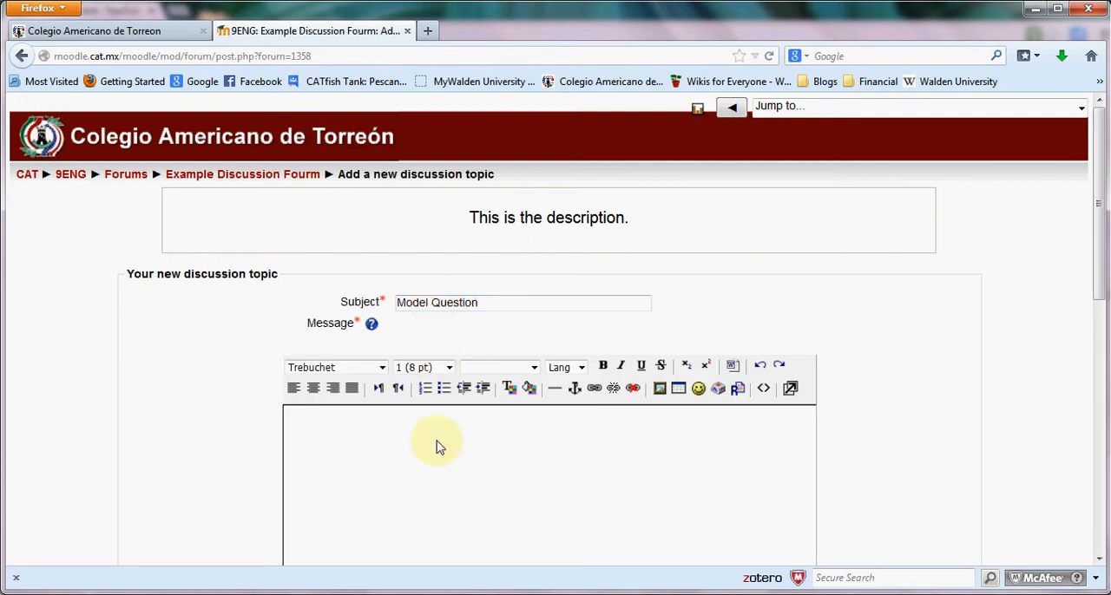
Enter "What does this look like?" as the message of the new discussion topic.
{"action": "scroll", "coordinate": [509, 227], "scroll_direction": "down", "scroll_amount": 2}
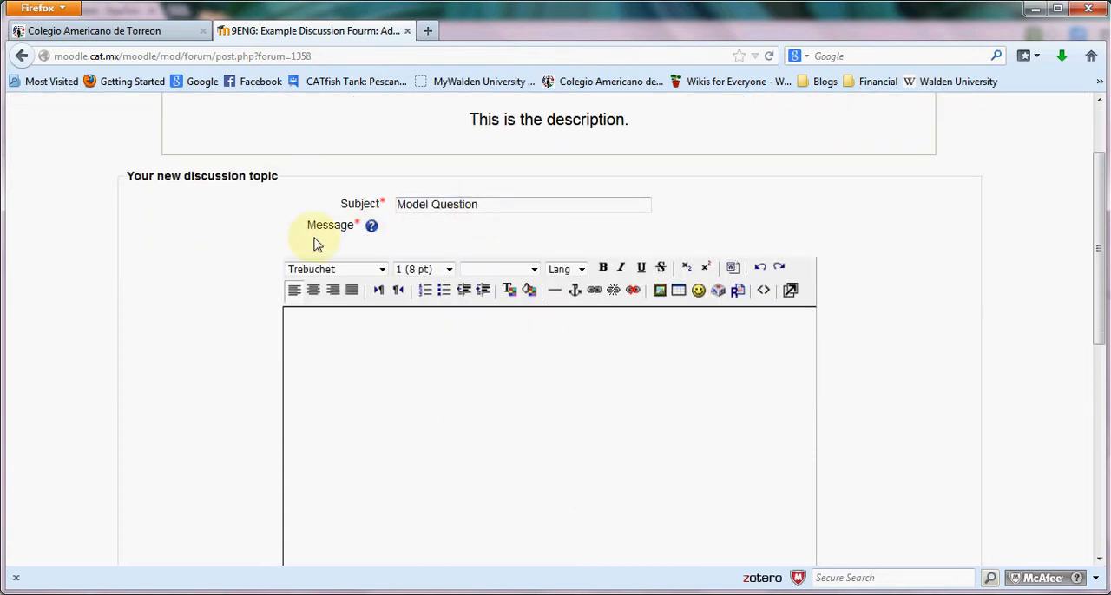
{"action": "left_click", "coordinate": [333, 323]}
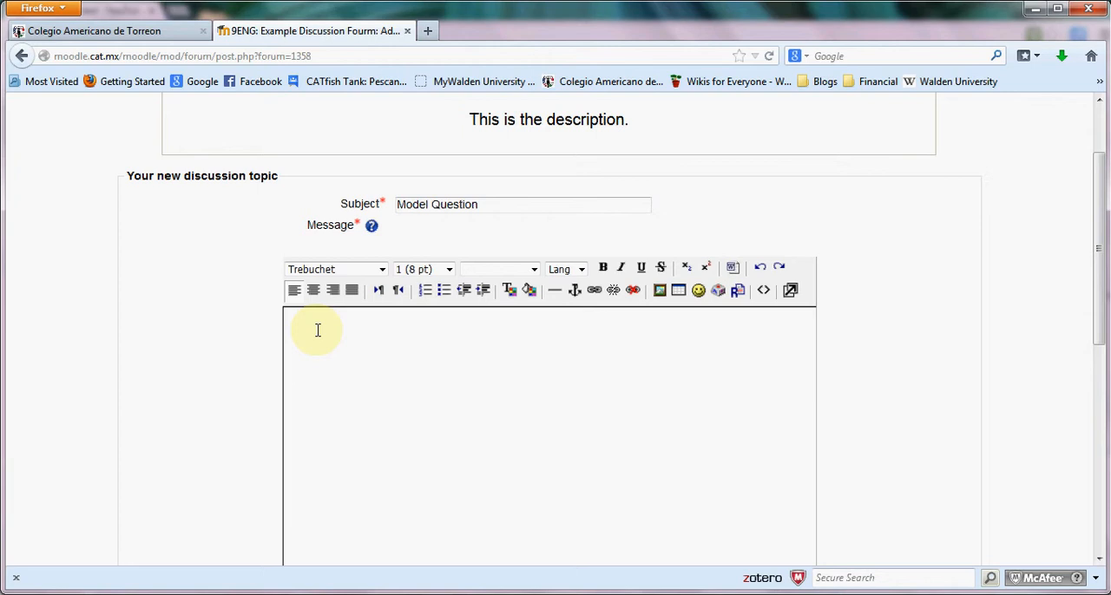
{"action": "type", "text": "What does this look li"}
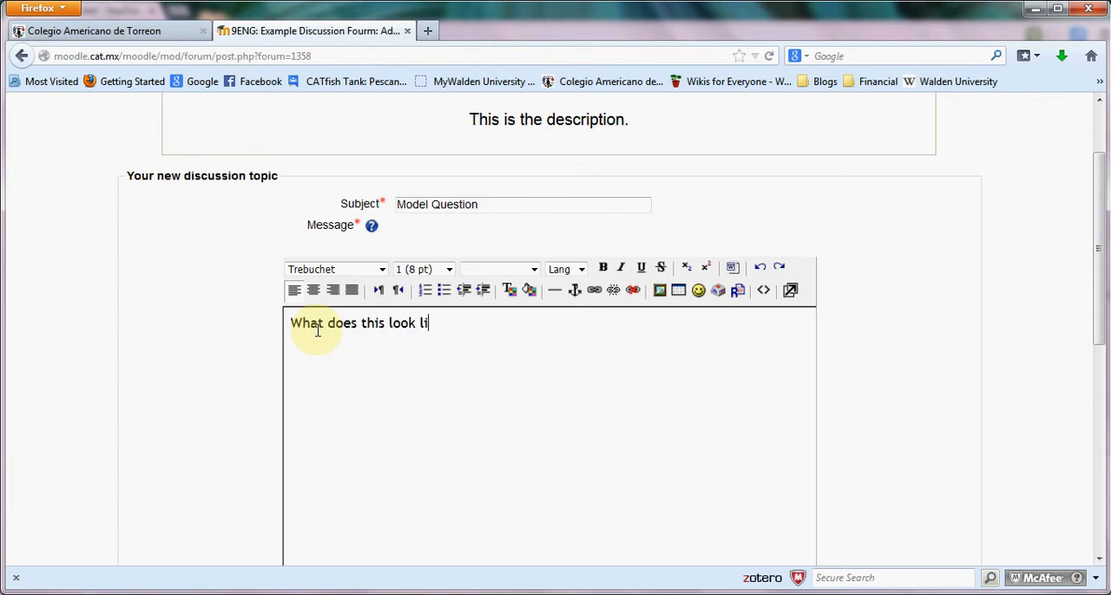
{"action": "type", "text": "ke?"}
Set the message text's font size to 4 (14 pt) and post the topic to the forum.
{"action": "left_click_drag", "start_coordinate": [451, 327], "coordinate": [281, 345]}
{"action": "left_click", "coordinate": [450, 269]}
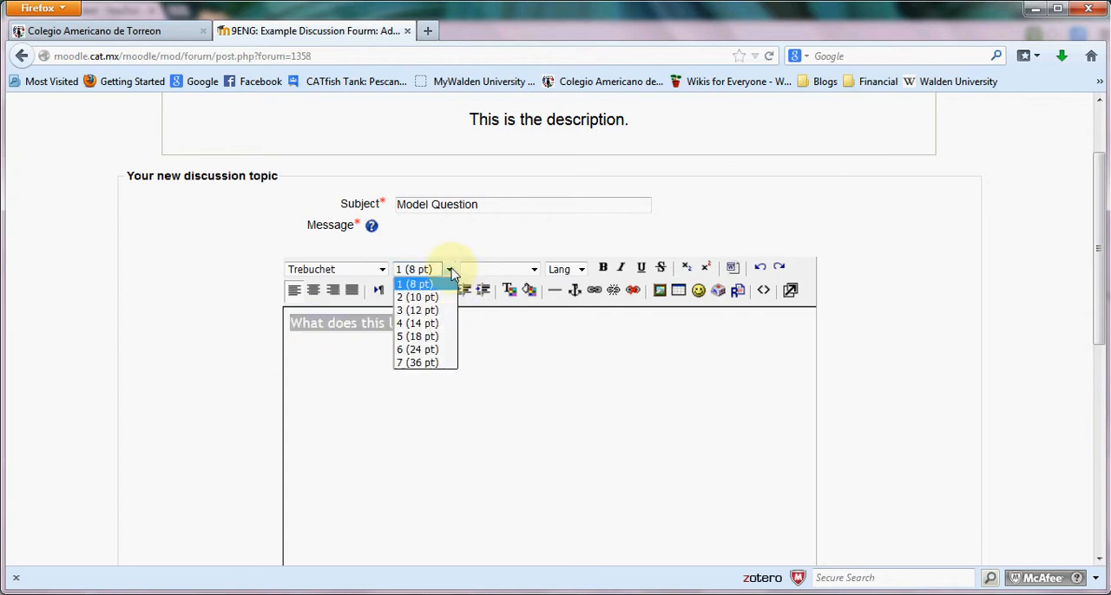
{"action": "left_click", "coordinate": [438, 323]}
{"action": "left_click", "coordinate": [456, 334]}
{"action": "scroll", "coordinate": [474, 330], "scroll_direction": "down", "scroll_amount": 5}
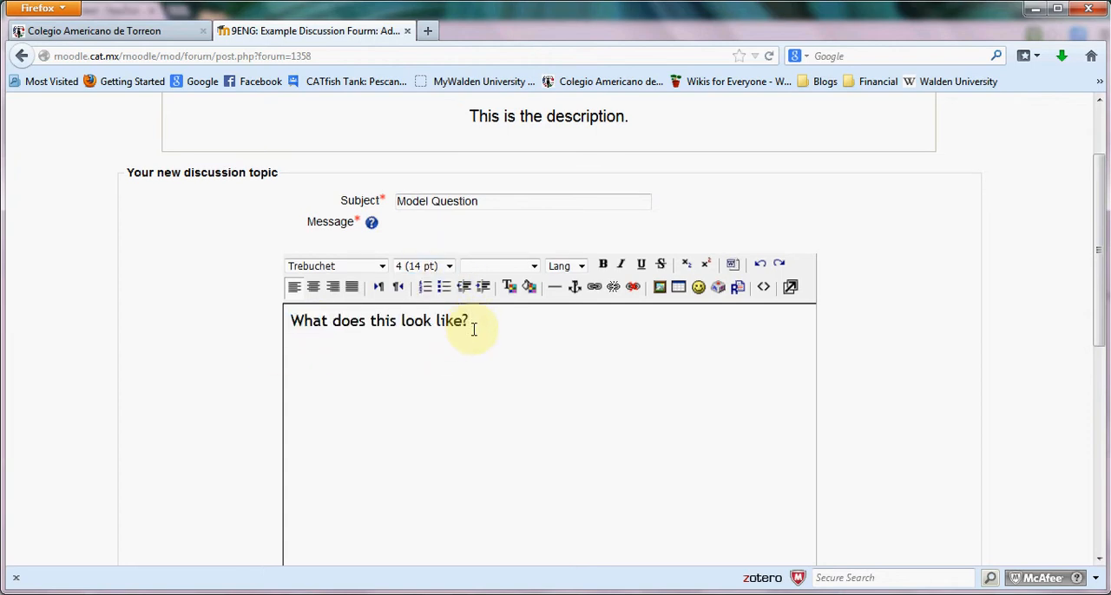
{"action": "scroll", "coordinate": [474, 330], "scroll_direction": "down", "scroll_amount": 3}
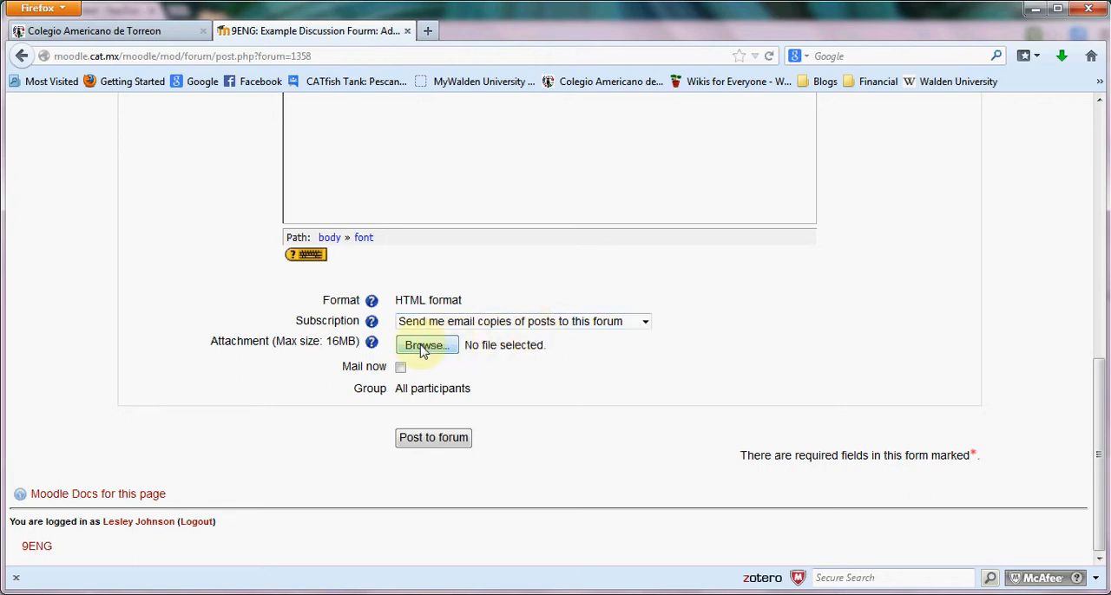
{"action": "left_click", "coordinate": [432, 440]}
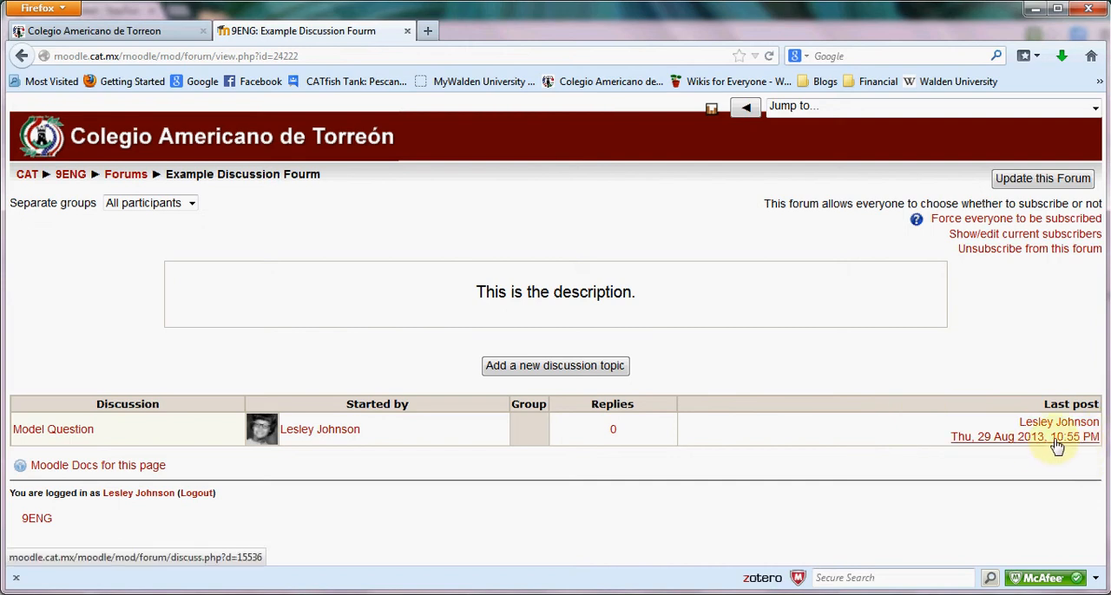
Open the Model Question discussion and post the reply "This is really cool!" to its first message.
{"action": "left_click", "coordinate": [59, 432]}
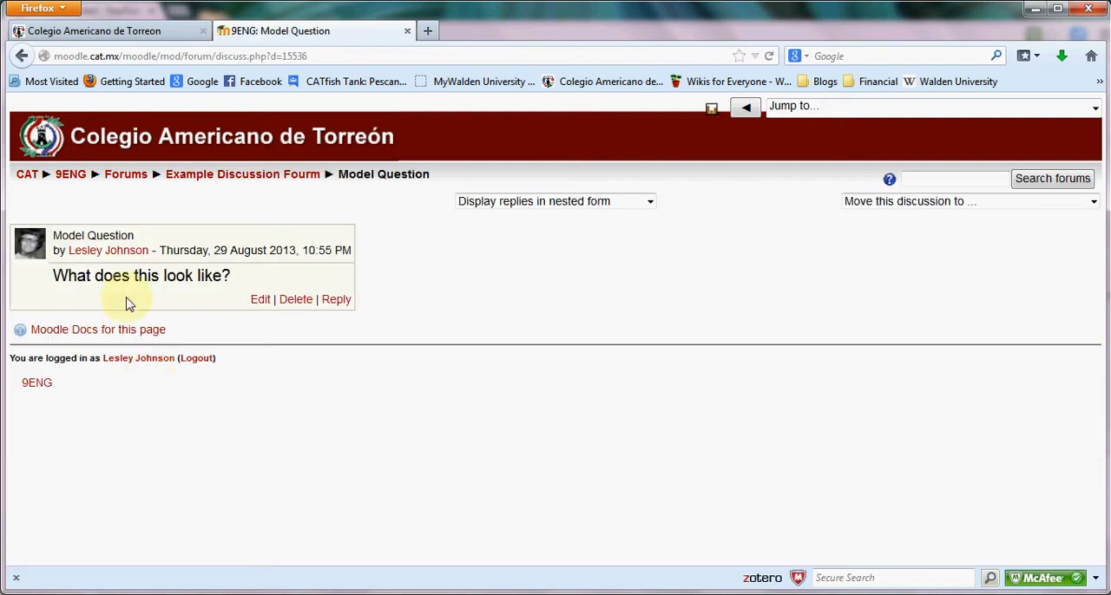
{"action": "left_click", "coordinate": [334, 300]}
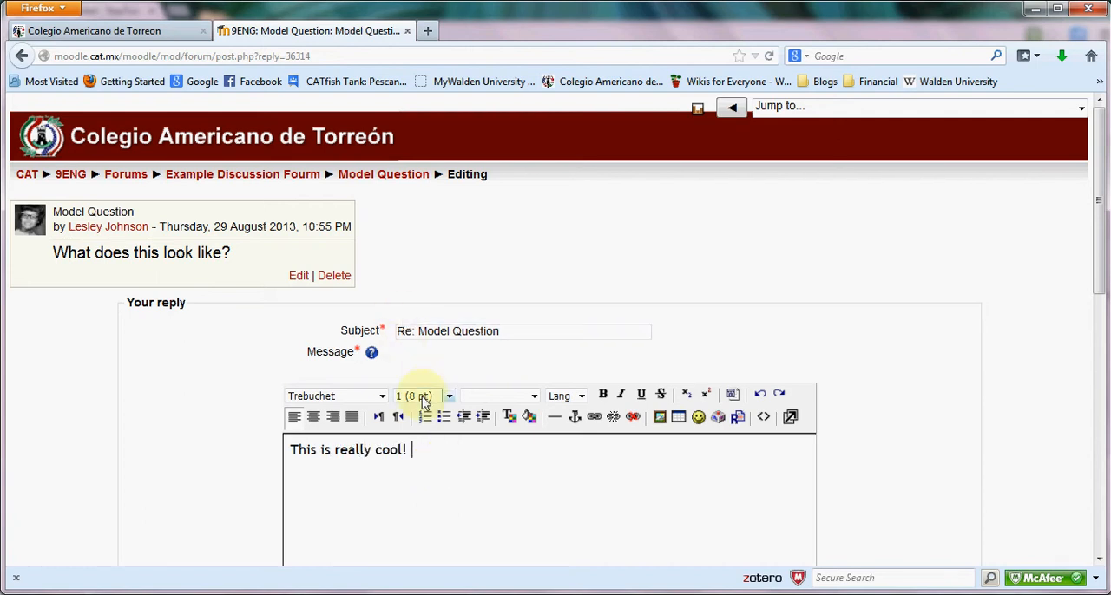
{"action": "scroll", "coordinate": [410, 444], "scroll_direction": "down", "scroll_amount": 5}
{"action": "scroll", "coordinate": [461, 414], "scroll_direction": "down", "scroll_amount": 2}
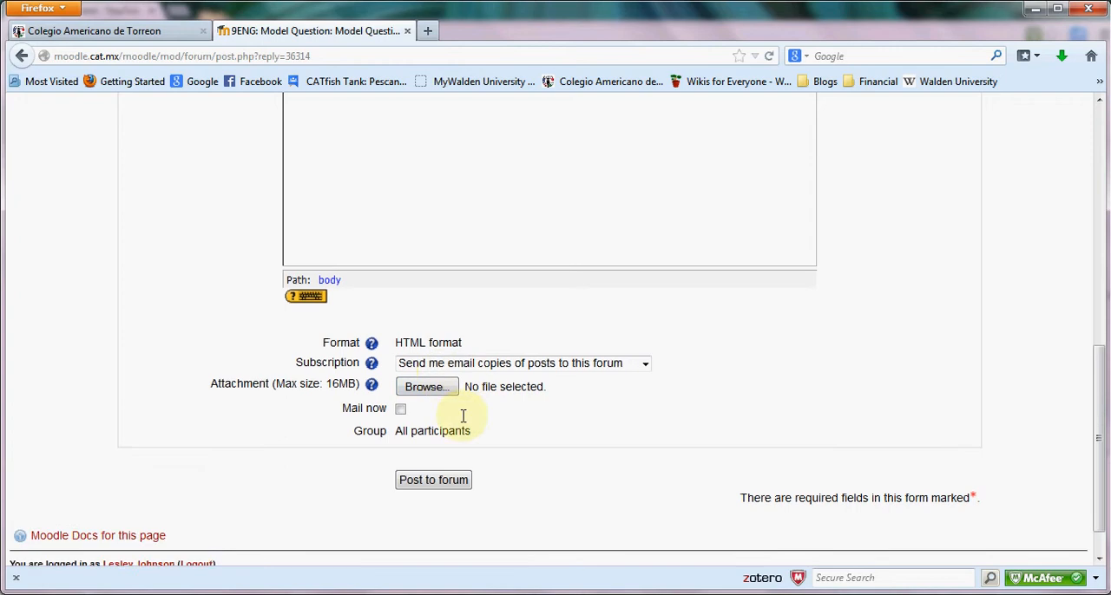
{"action": "left_click", "coordinate": [458, 439]}
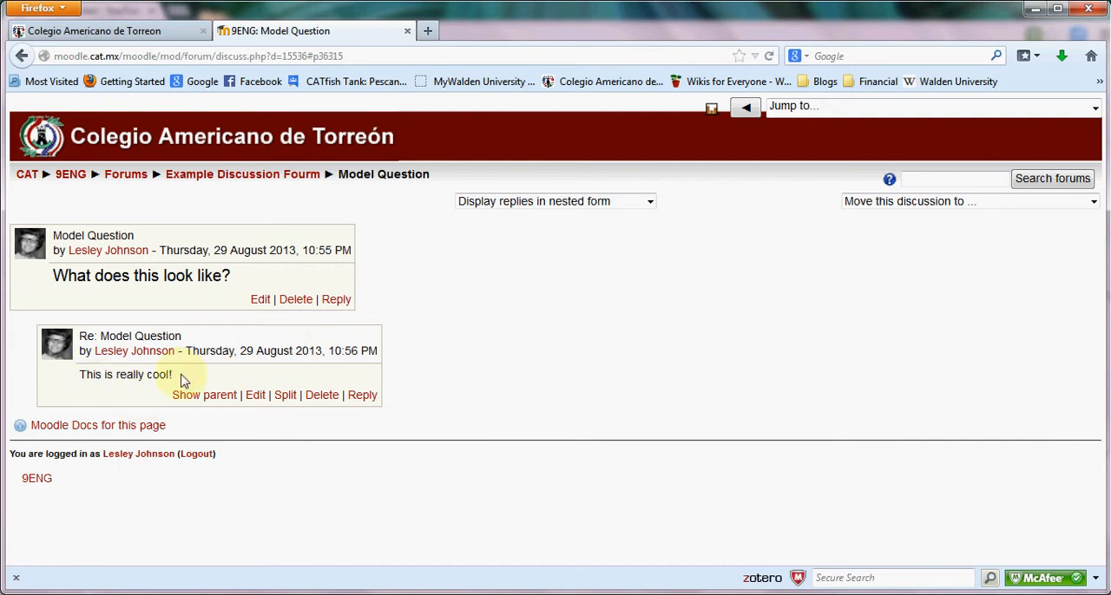
Compare the reply with the original post and review the ways replies can be displayed, keeping the nested form.
{"action": "left_click_drag", "start_coordinate": [180, 380], "coordinate": [92, 375]}
{"action": "left_click", "coordinate": [117, 276]}
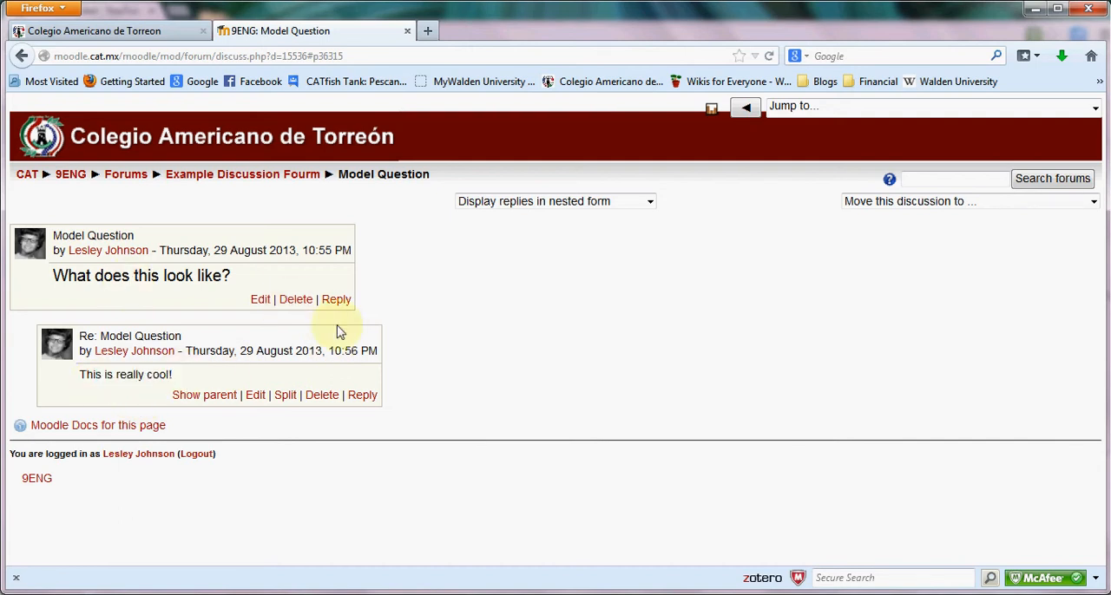
{"action": "left_click", "coordinate": [608, 207]}
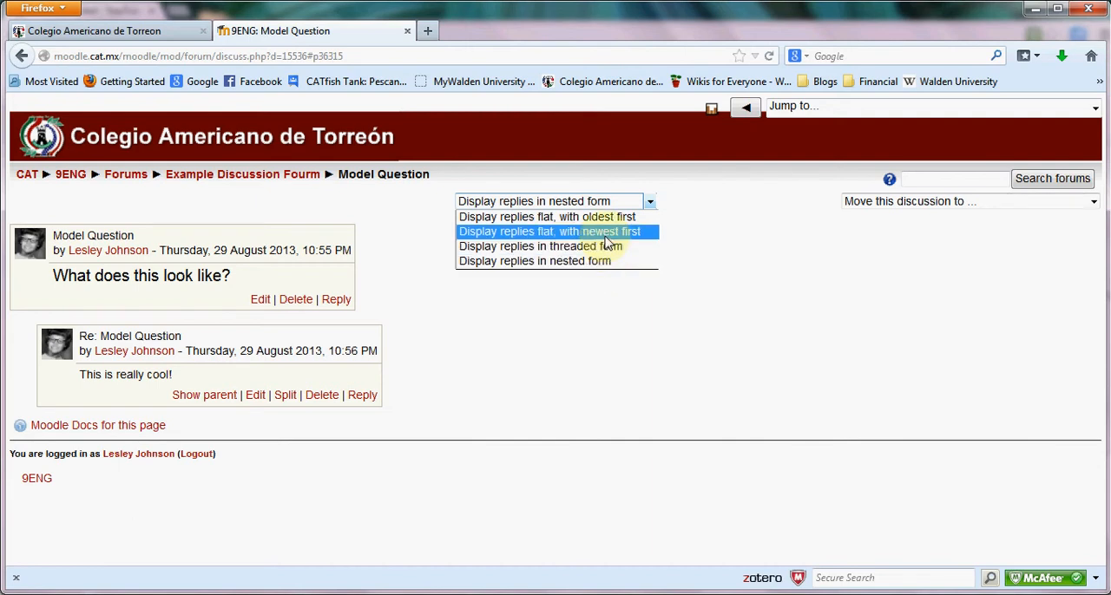
{"action": "left_click", "coordinate": [747, 245]}
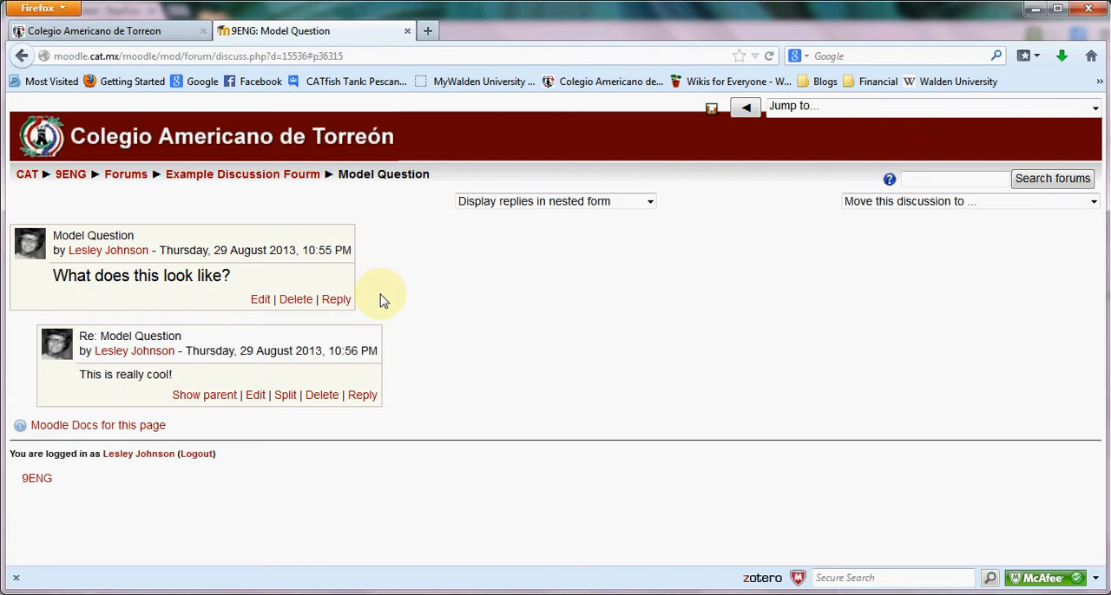
Reopen the example forum's settings, review the forum types while keeping Standard forum for general use, then save and display the forum.
{"action": "left_click", "coordinate": [290, 176]}
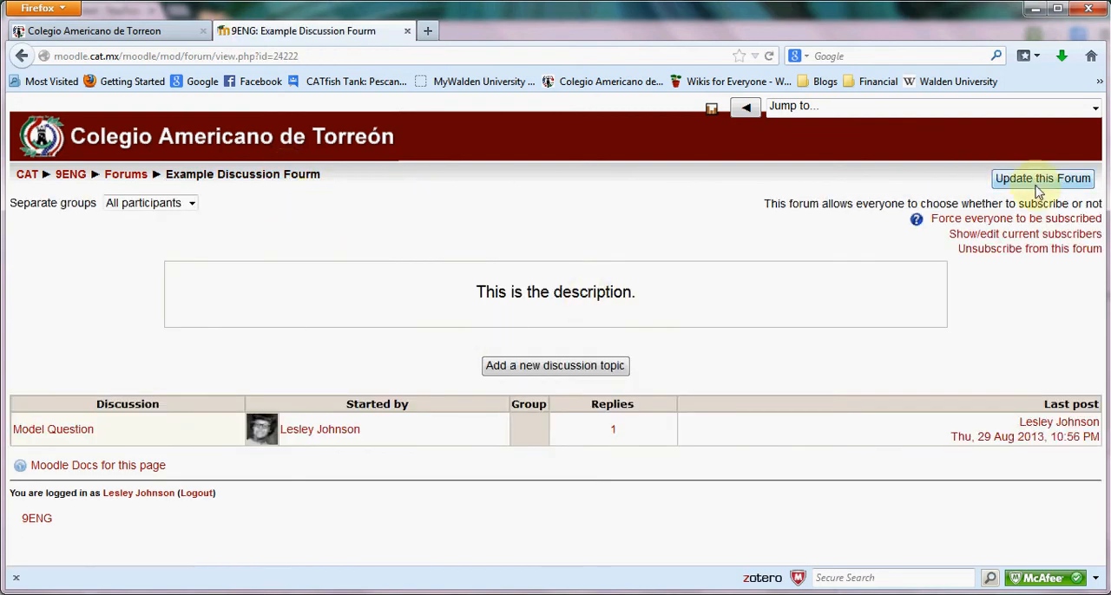
{"action": "left_click", "coordinate": [1036, 185]}
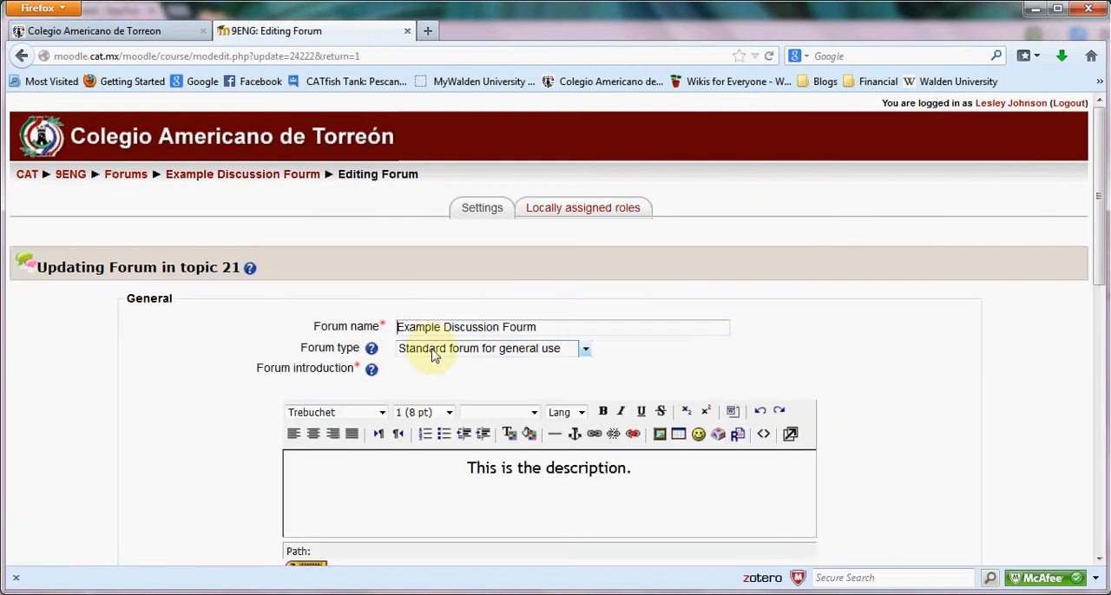
{"action": "left_click", "coordinate": [478, 352]}
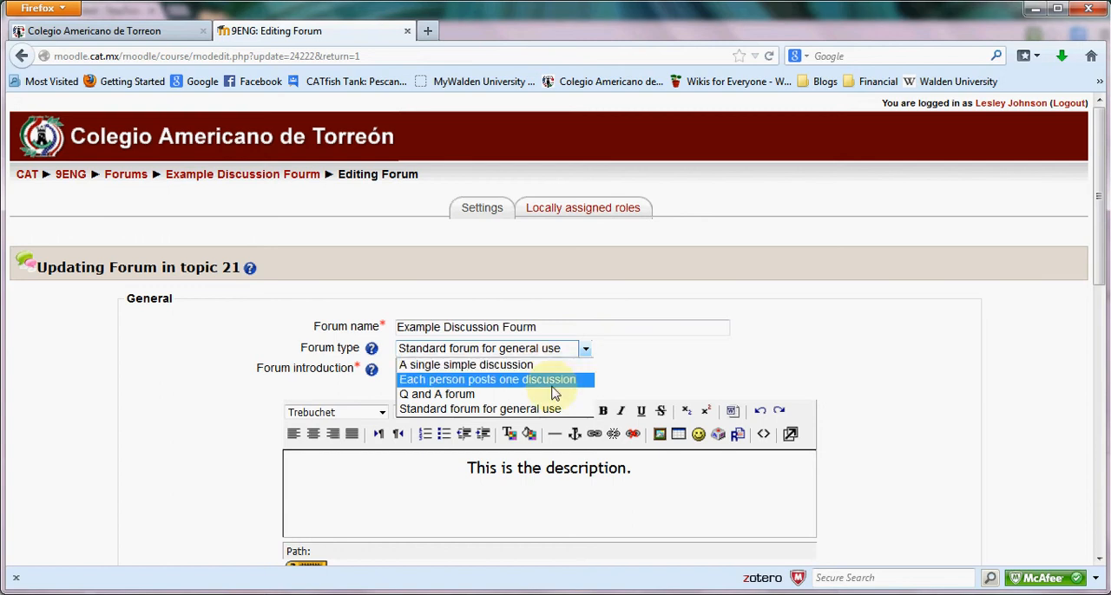
{"action": "left_click", "coordinate": [508, 408]}
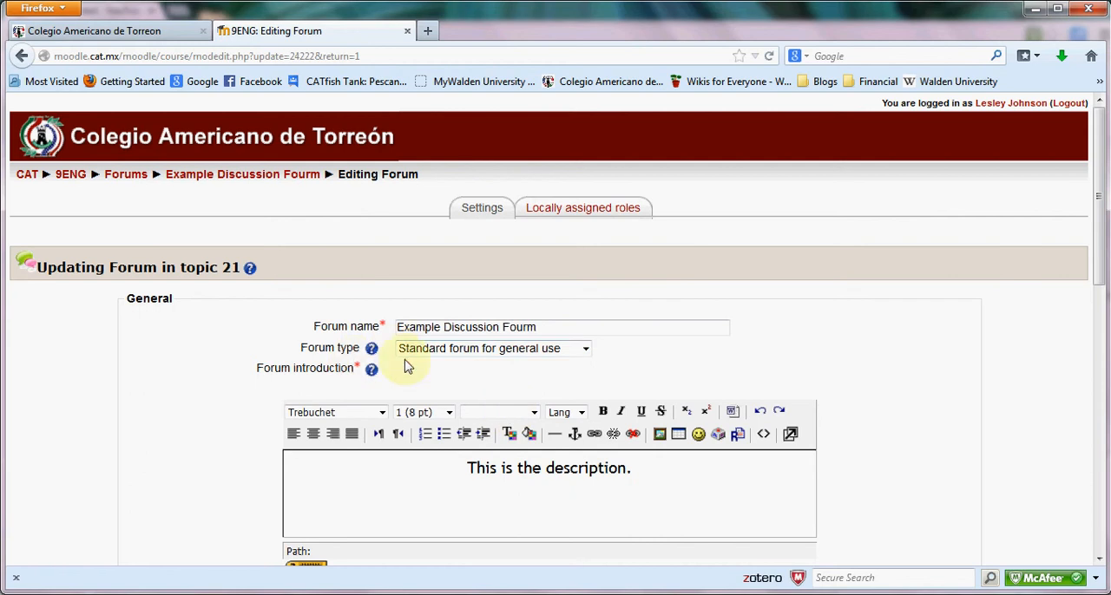
{"action": "scroll", "coordinate": [662, 295], "scroll_direction": "down", "scroll_amount": 10}
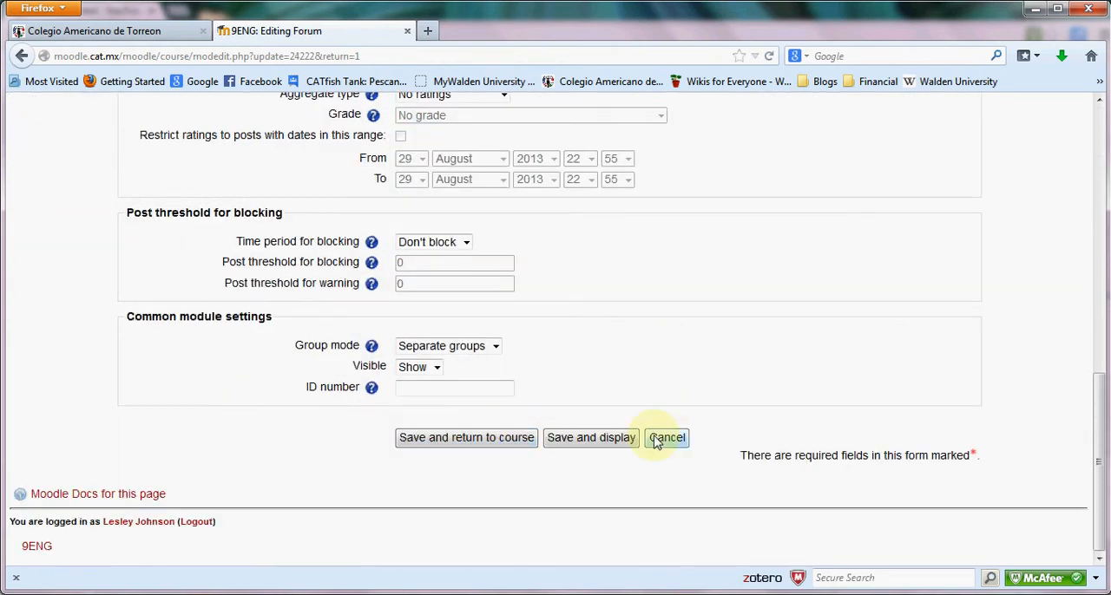
{"action": "left_click", "coordinate": [559, 437]}
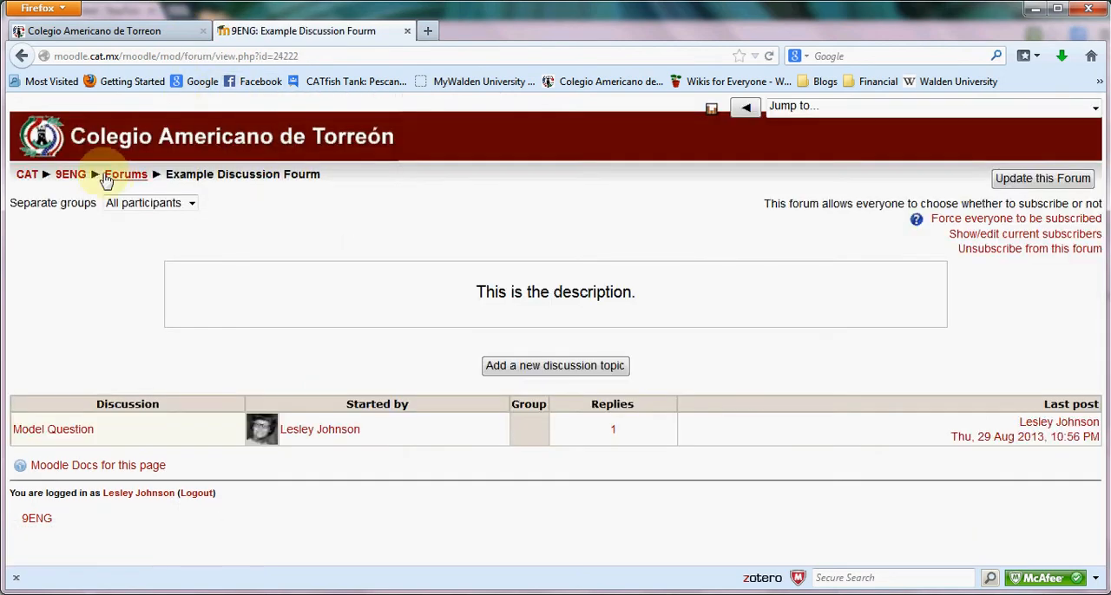
Open the list of all forums in the 9ENG course and look through the learning forums and their descriptions.
{"action": "left_click", "coordinate": [137, 183]}
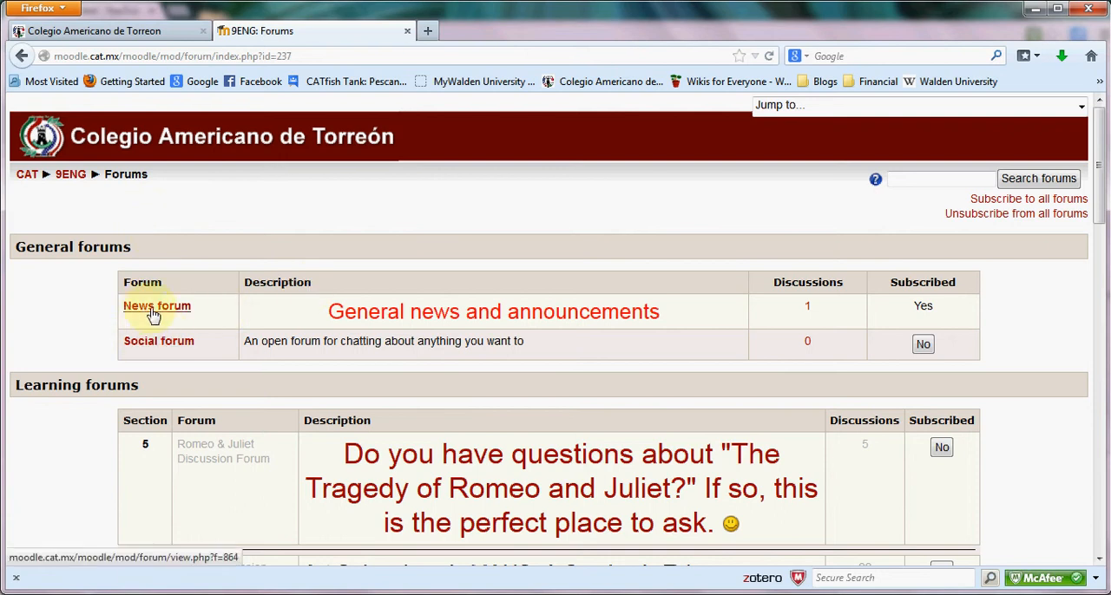
{"action": "scroll", "coordinate": [135, 331], "scroll_direction": "down", "scroll_amount": 10}
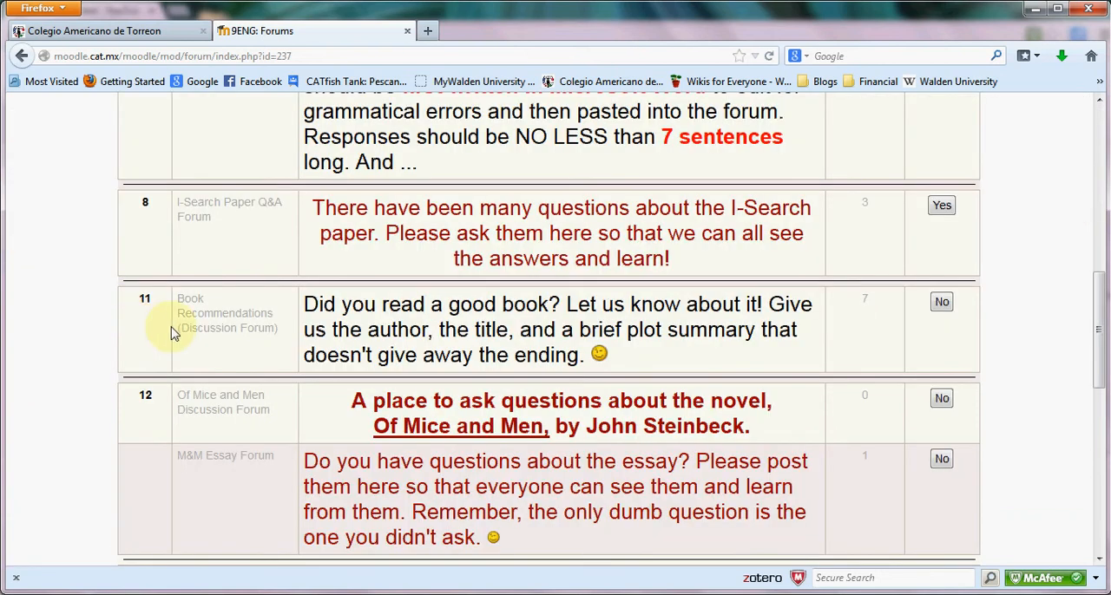
{"action": "scroll", "coordinate": [172, 334], "scroll_direction": "down", "scroll_amount": 5}
{"action": "scroll", "coordinate": [174, 330], "scroll_direction": "up", "scroll_amount": 3}
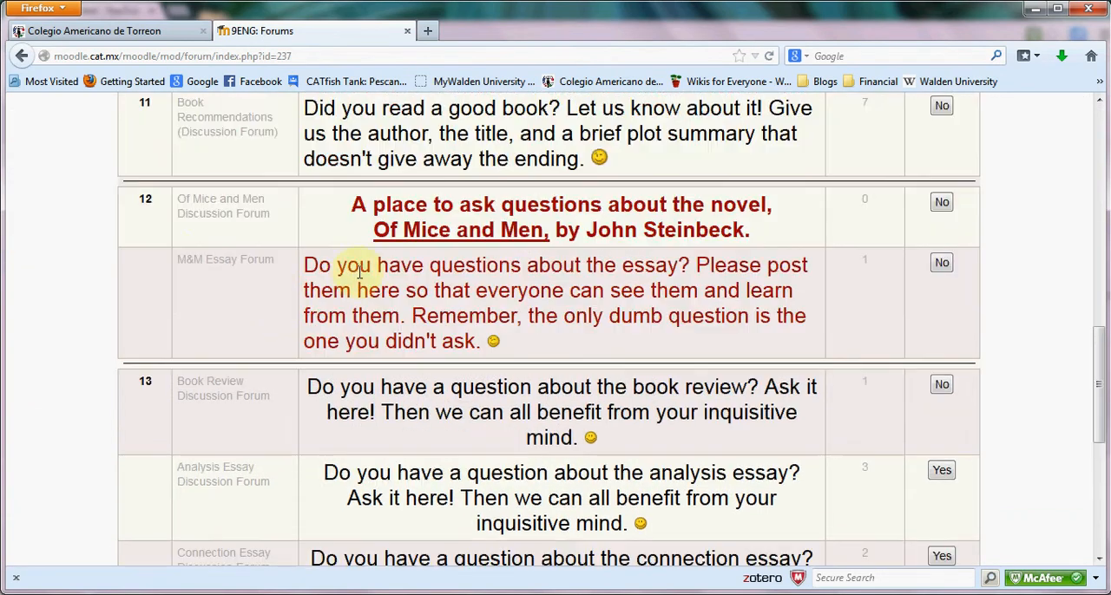
{"action": "scroll", "coordinate": [272, 269], "scroll_direction": "down", "scroll_amount": 7}
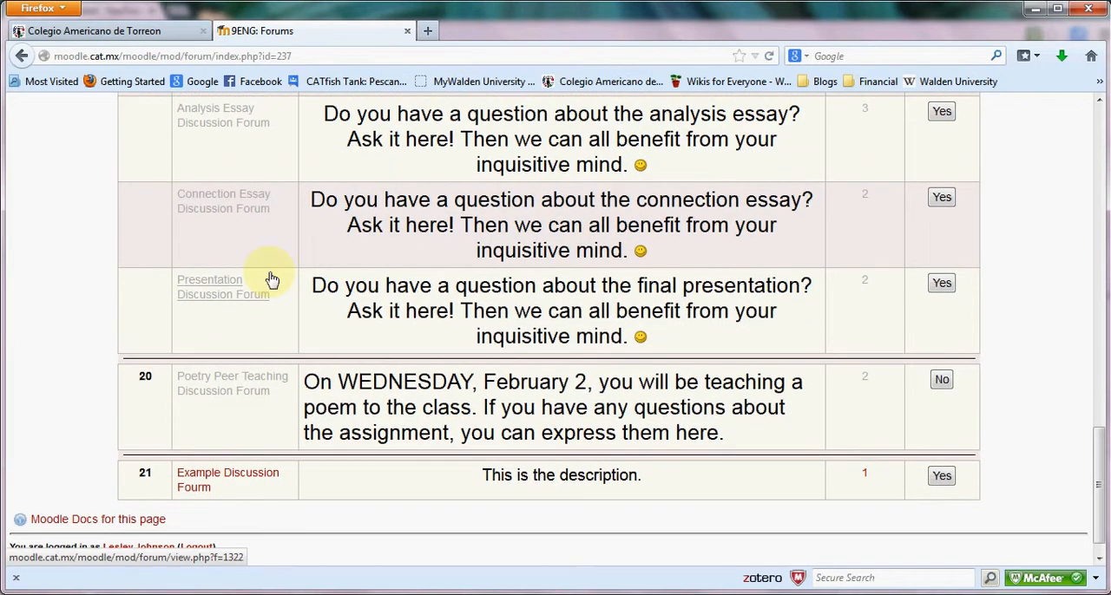
{"action": "scroll", "coordinate": [271, 279], "scroll_direction": "up", "scroll_amount": 10}
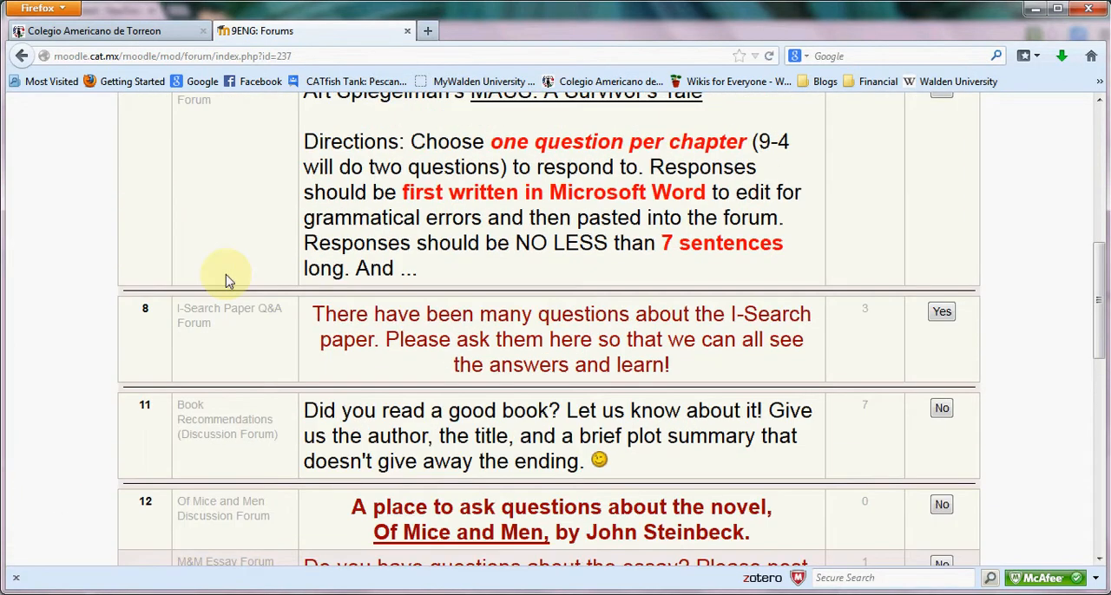
{"action": "scroll", "coordinate": [226, 280], "scroll_direction": "up", "scroll_amount": 4}
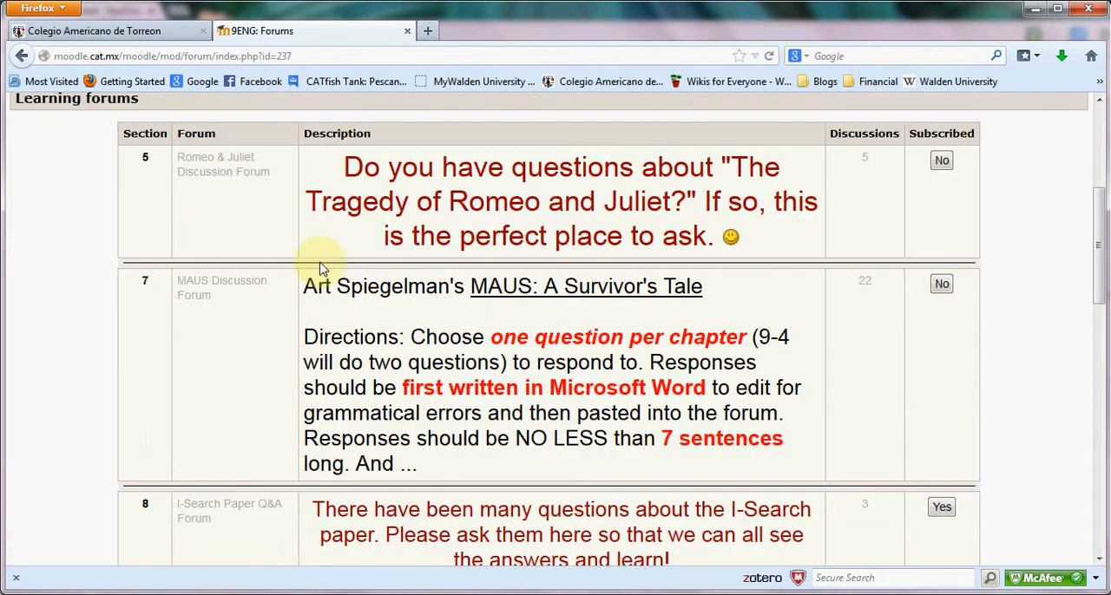
Open the MAUS Discussion Forum and examine its directions, chapter questions, replies and last posts.
{"action": "left_click", "coordinate": [206, 287]}
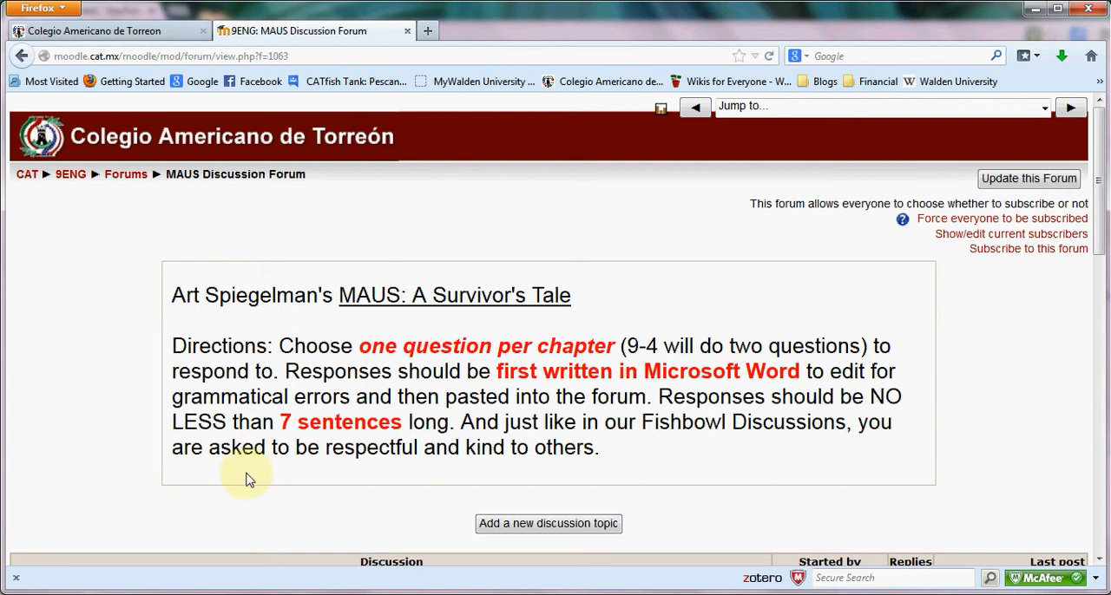
{"action": "scroll", "coordinate": [248, 478], "scroll_direction": "down", "scroll_amount": 5}
{"action": "scroll", "coordinate": [662, 329], "scroll_direction": "down", "scroll_amount": 3}
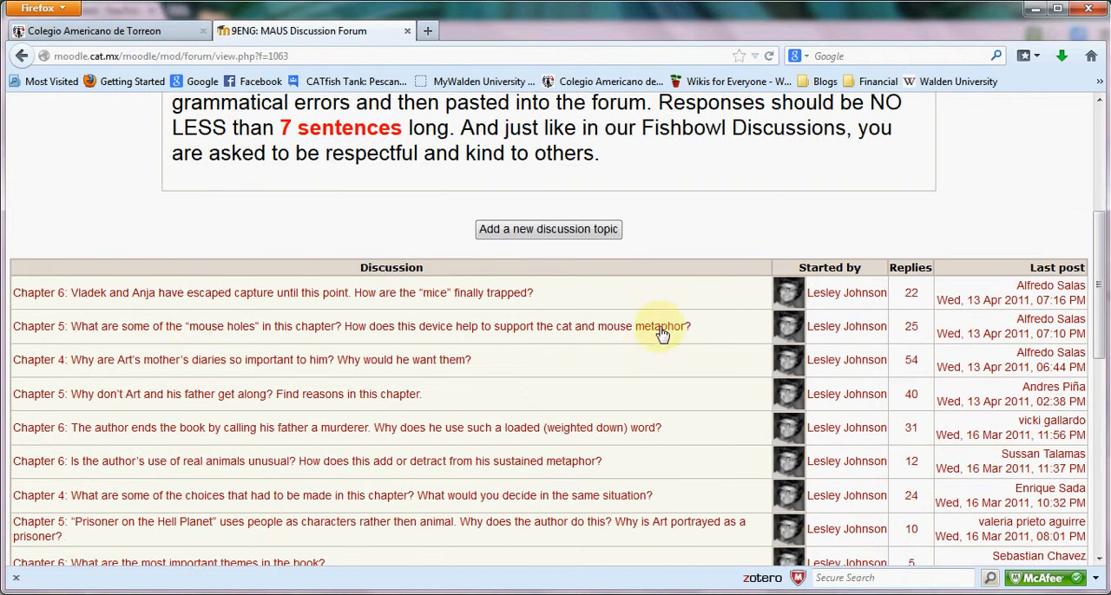
{"action": "scroll", "coordinate": [897, 417], "scroll_direction": "down", "scroll_amount": 10}
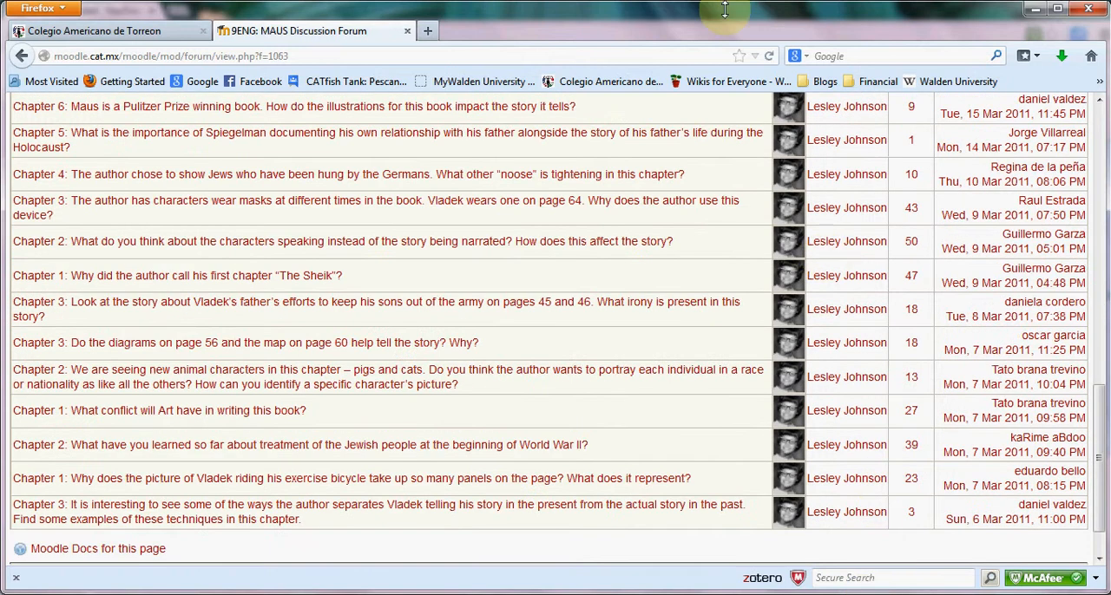
{"action": "scroll", "coordinate": [573, 365], "scroll_direction": "up", "scroll_amount": 4}
{"action": "scroll", "coordinate": [521, 347], "scroll_direction": "up", "scroll_amount": 5}
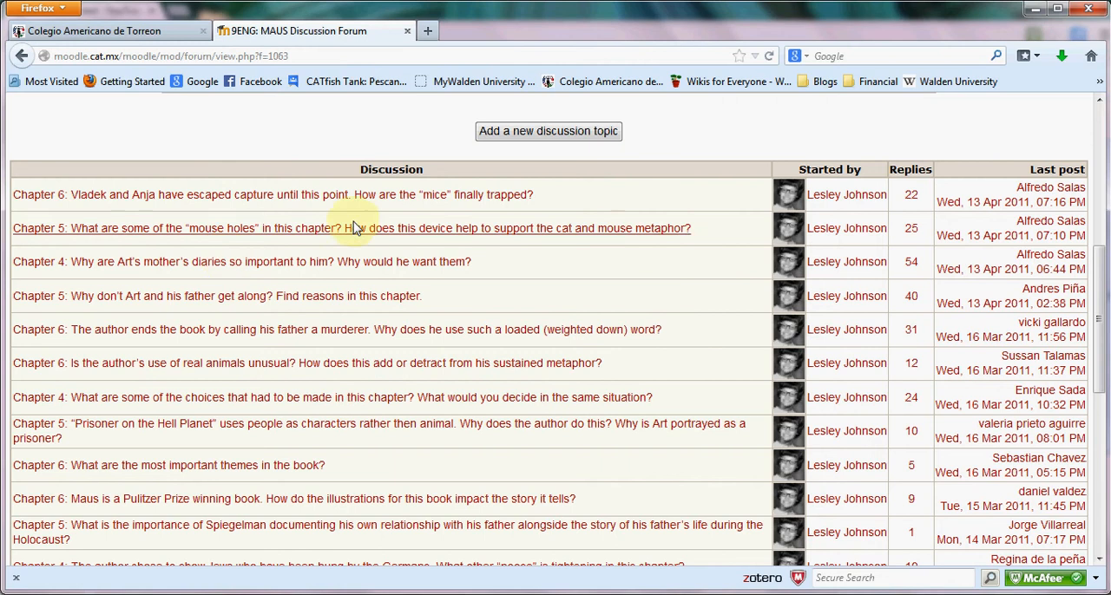
{"action": "scroll", "coordinate": [739, 310], "scroll_direction": "up", "scroll_amount": 2}
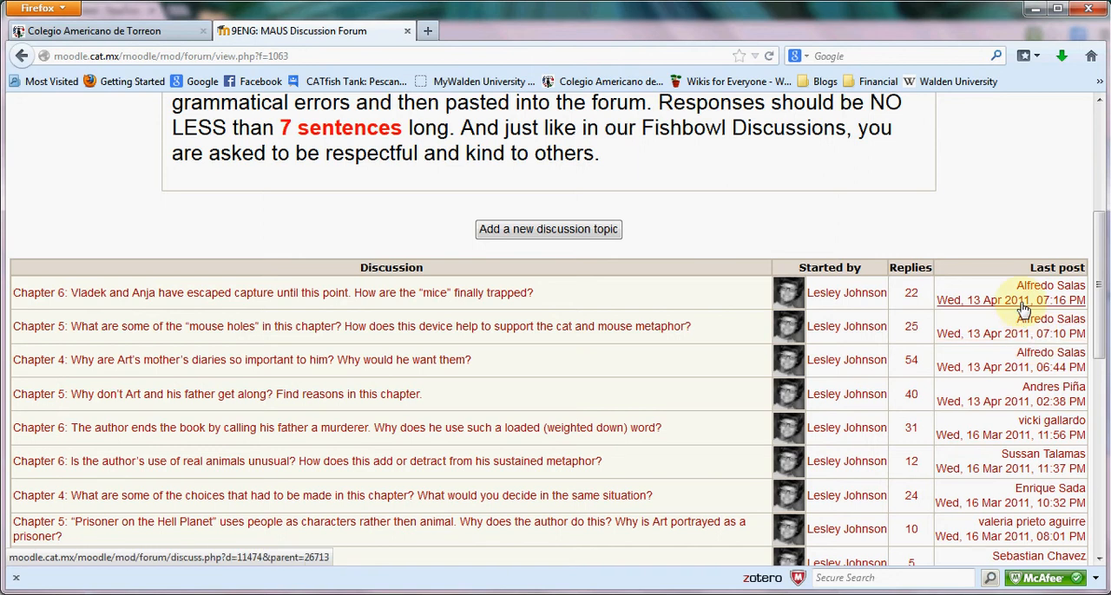
{"action": "scroll", "coordinate": [1022, 305], "scroll_direction": "up", "scroll_amount": 6}
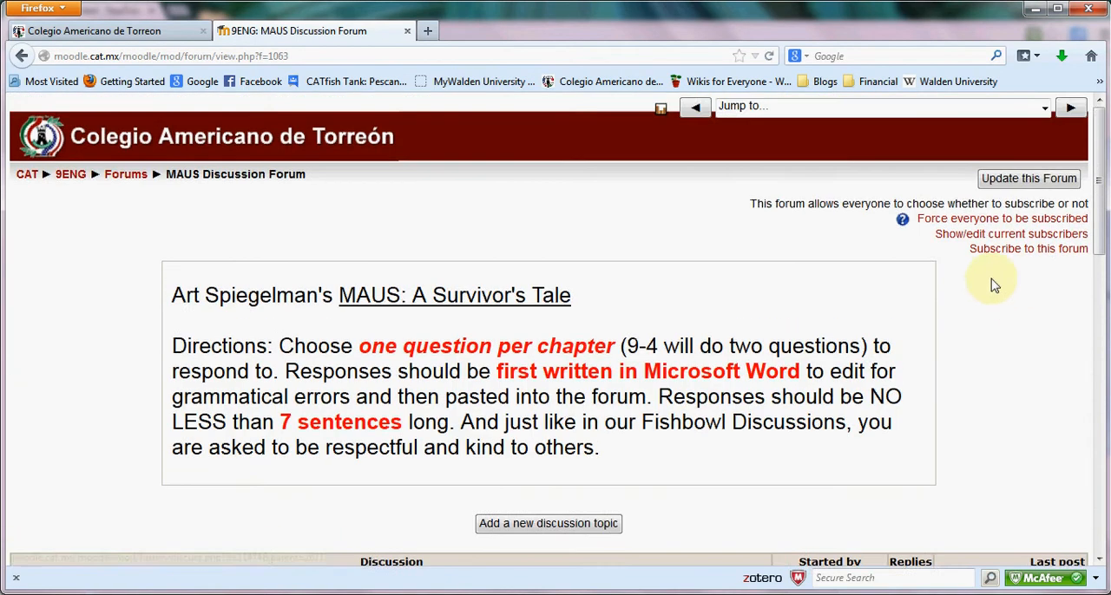
Open the Chapter 6 discussion asking how the "mice" are finally trapped and examine its question and the replies below it.
{"action": "scroll", "coordinate": [985, 290], "scroll_direction": "down", "scroll_amount": 8}
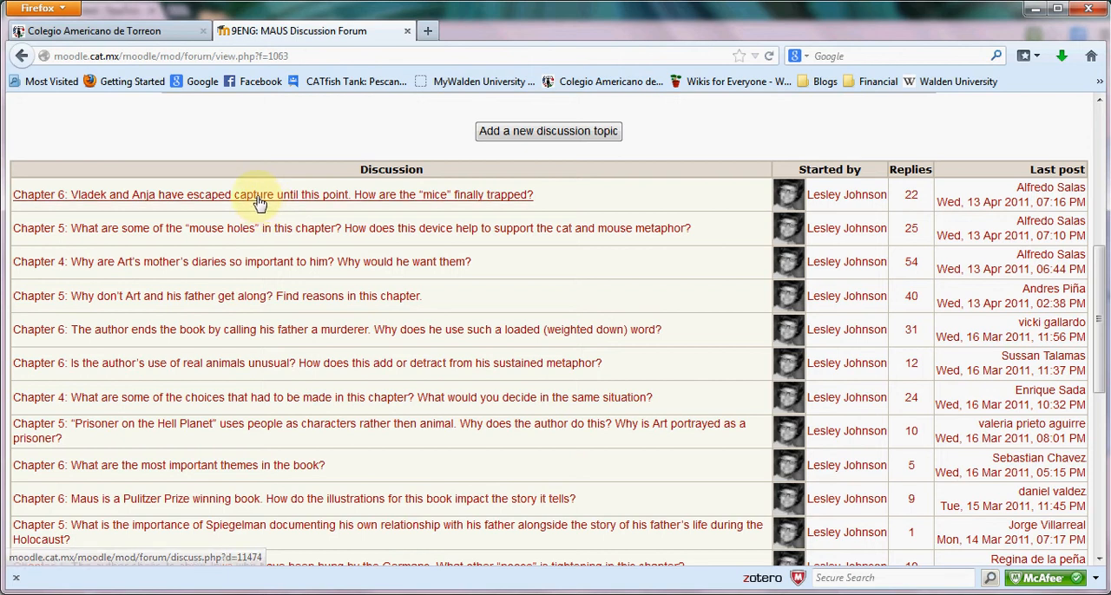
{"action": "left_click", "coordinate": [258, 196]}
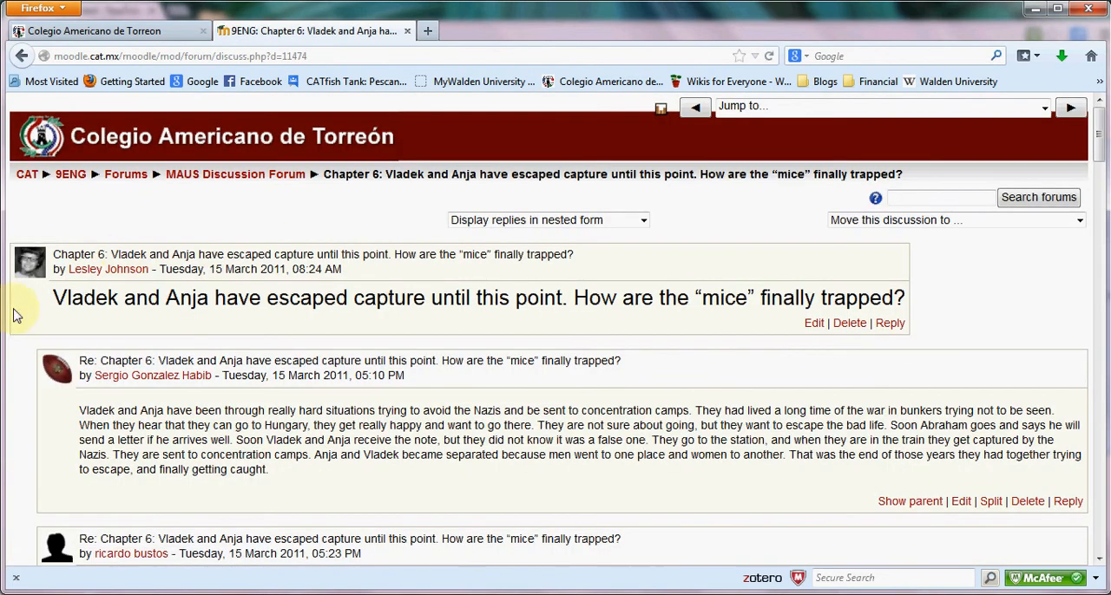
{"action": "triple_click", "coordinate": [58, 298]}
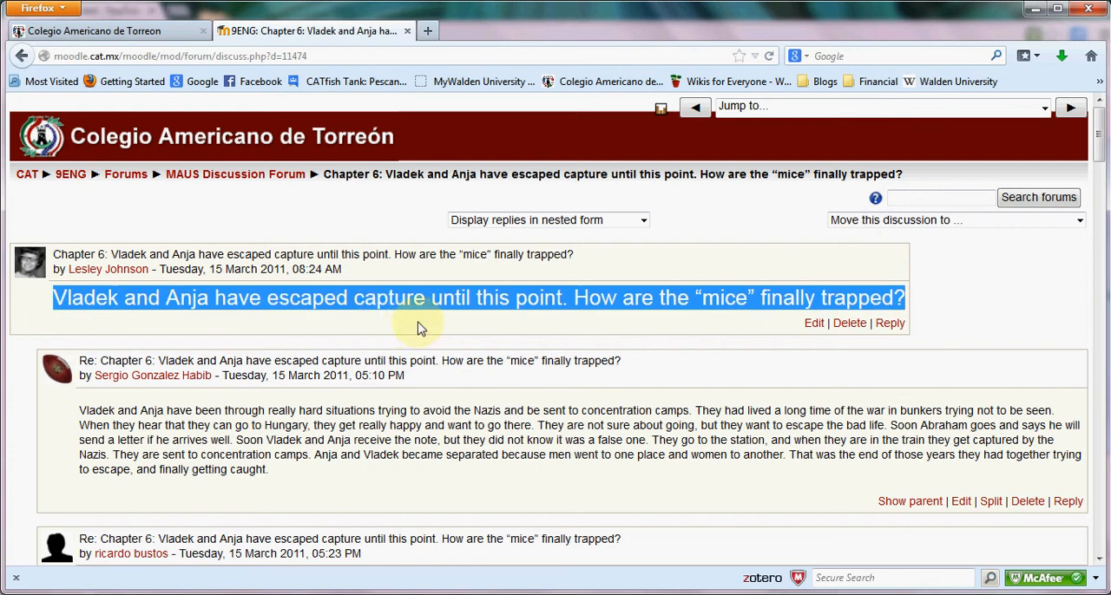
{"action": "scroll", "coordinate": [388, 373], "scroll_direction": "down", "scroll_amount": 10}
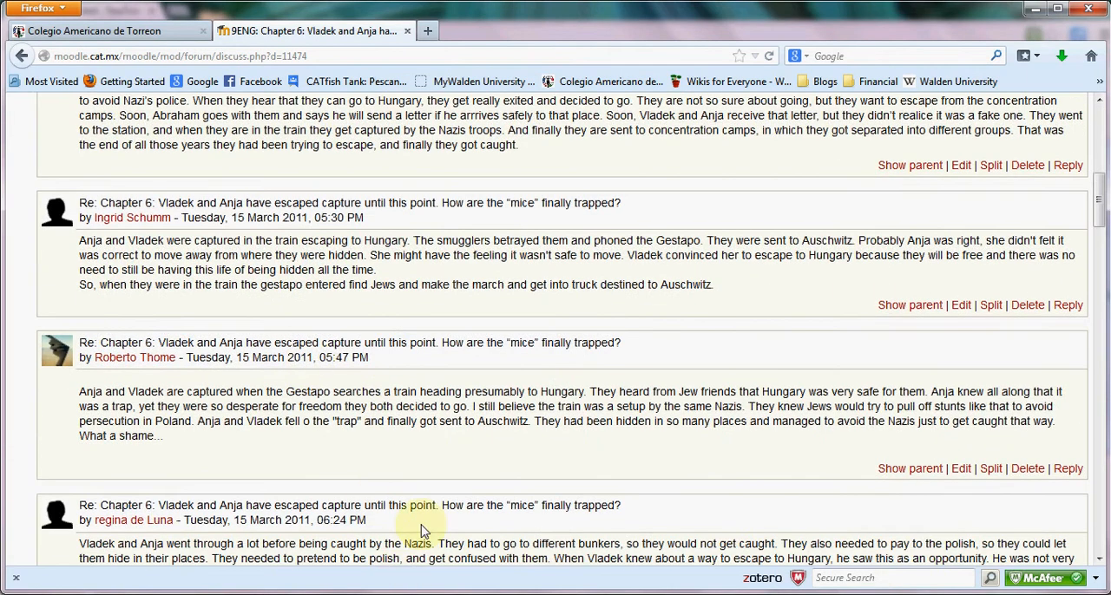
{"action": "scroll", "coordinate": [547, 336], "scroll_direction": "up", "scroll_amount": 10}
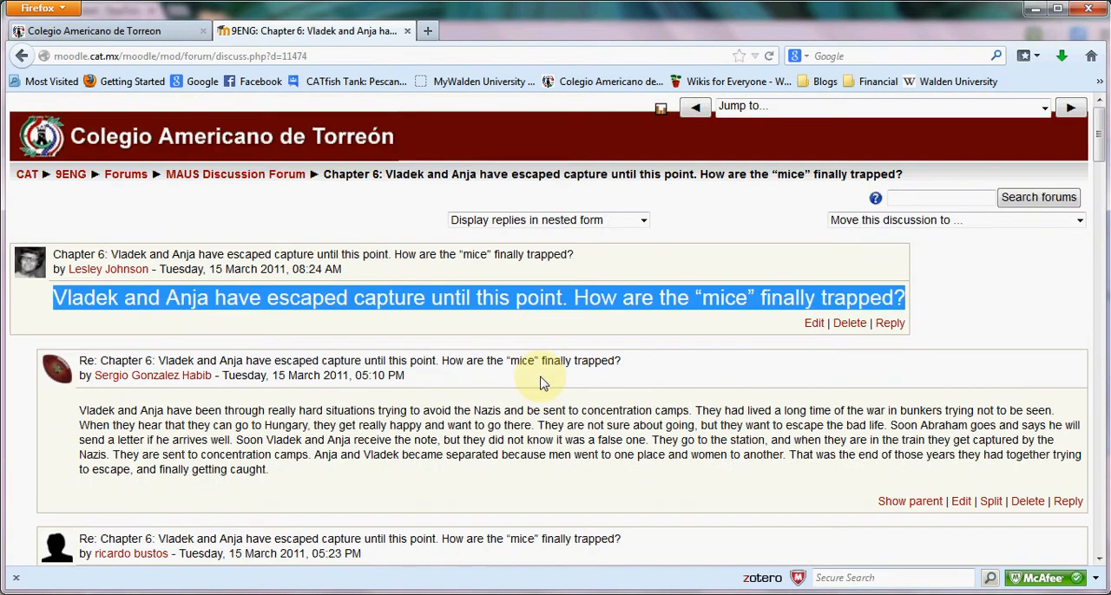
{"action": "left_click", "coordinate": [453, 337]}
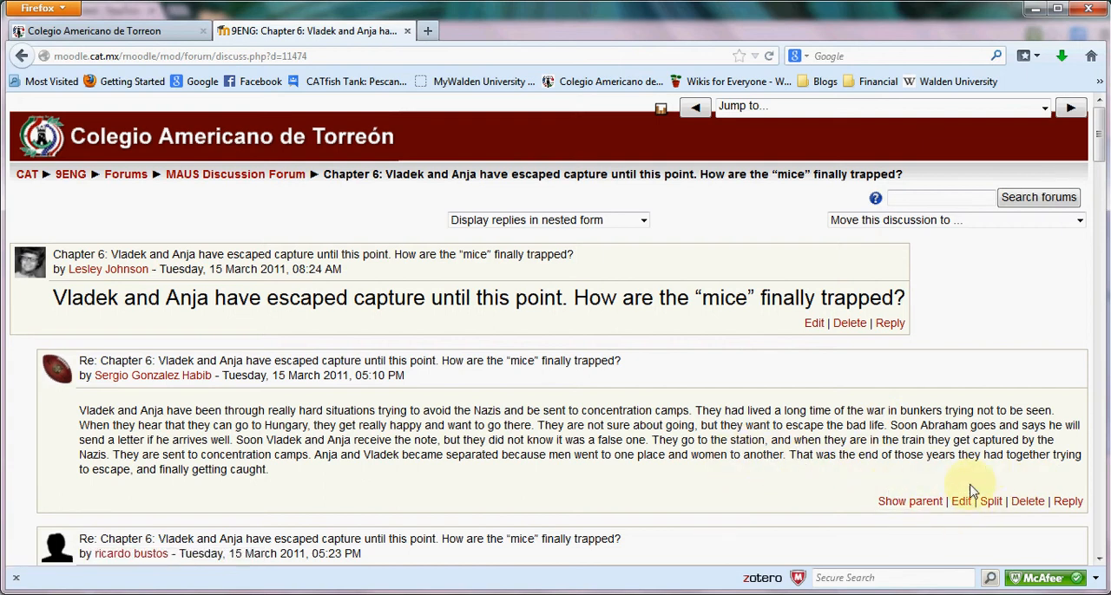
Look through the student replies and follow one reply back to its parent post.
{"action": "scroll", "coordinate": [934, 461], "scroll_direction": "down", "scroll_amount": 15}
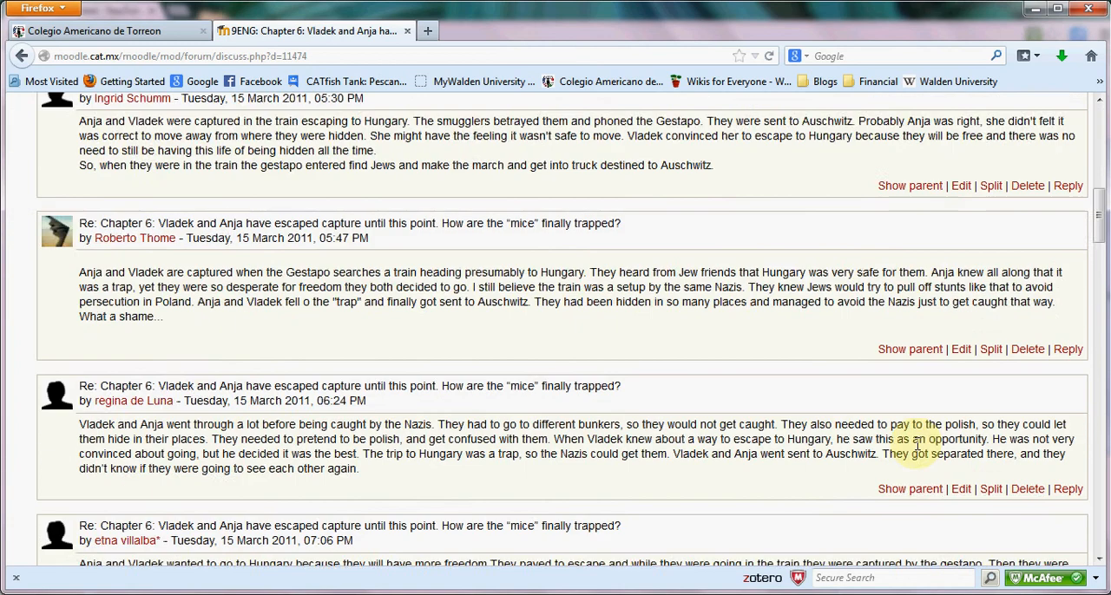
{"action": "left_click", "coordinate": [906, 442]}
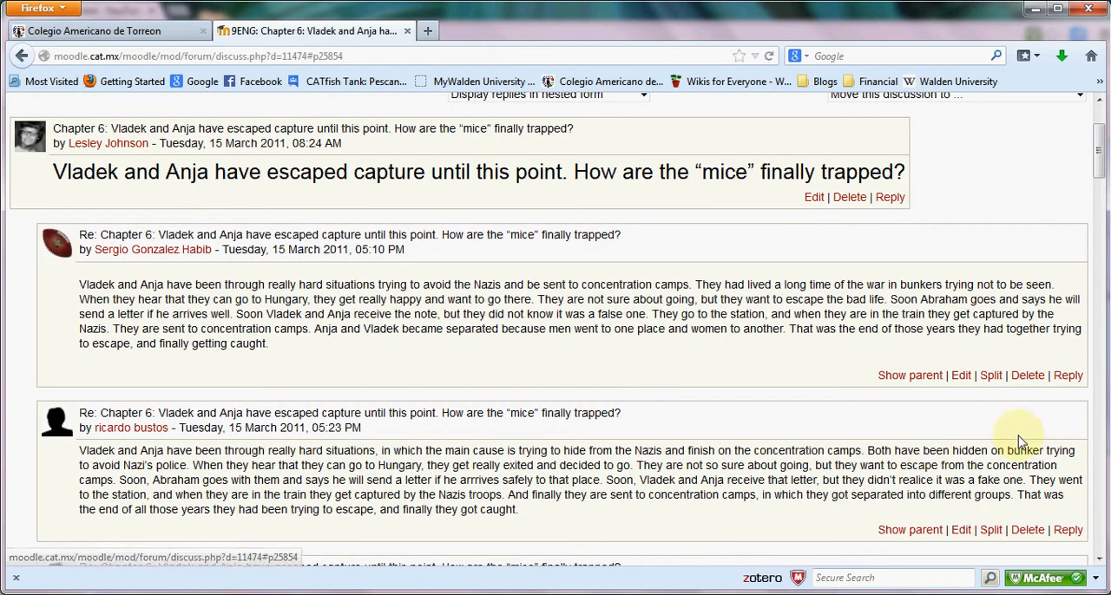
{"action": "scroll", "coordinate": [1006, 395], "scroll_direction": "down", "scroll_amount": 6}
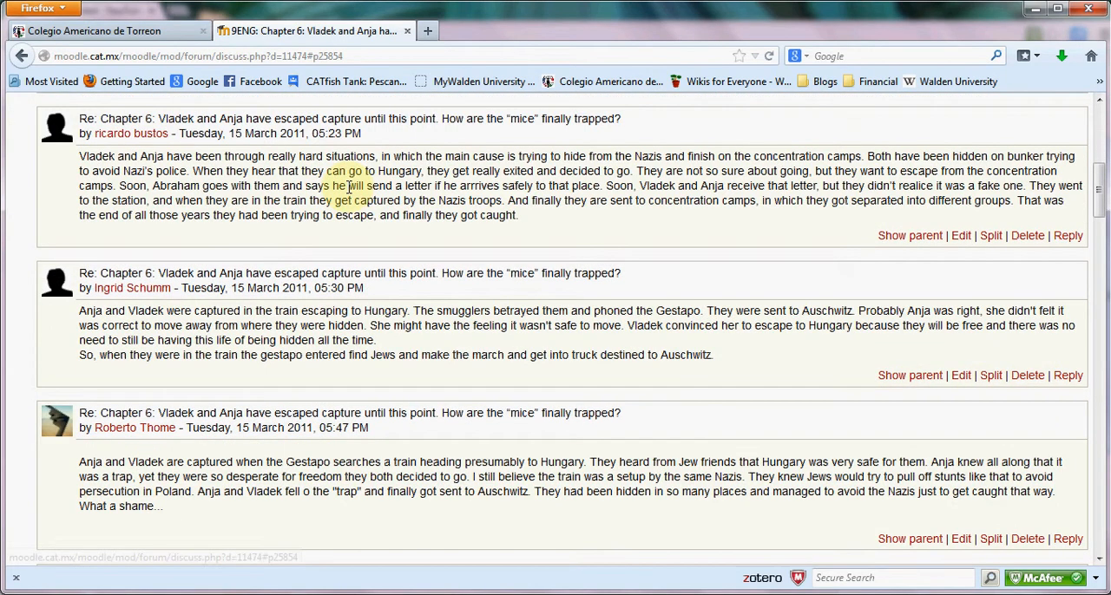
{"action": "scroll", "coordinate": [356, 195], "scroll_direction": "up", "scroll_amount": 8}
{"action": "scroll", "coordinate": [364, 212], "scroll_direction": "down", "scroll_amount": 1}
{"action": "scroll", "coordinate": [390, 208], "scroll_direction": "down", "scroll_amount": 1}
{"action": "scroll", "coordinate": [608, 211], "scroll_direction": "up", "scroll_amount": 3}
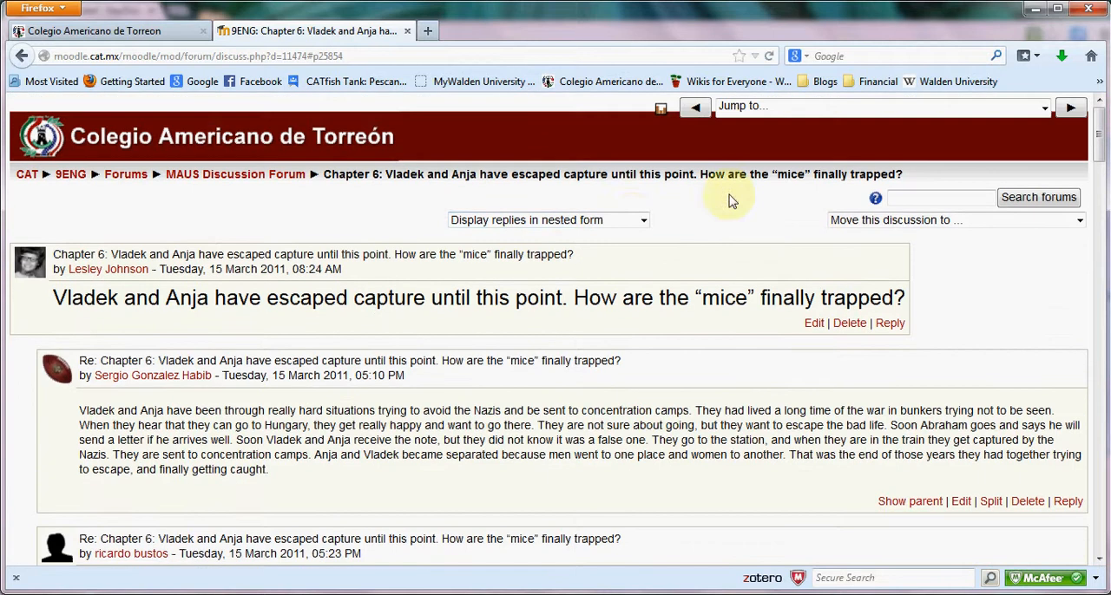
Display the discussion's replies in threaded form and look through the list of reply titles, authors and dates.
{"action": "left_click", "coordinate": [631, 223]}
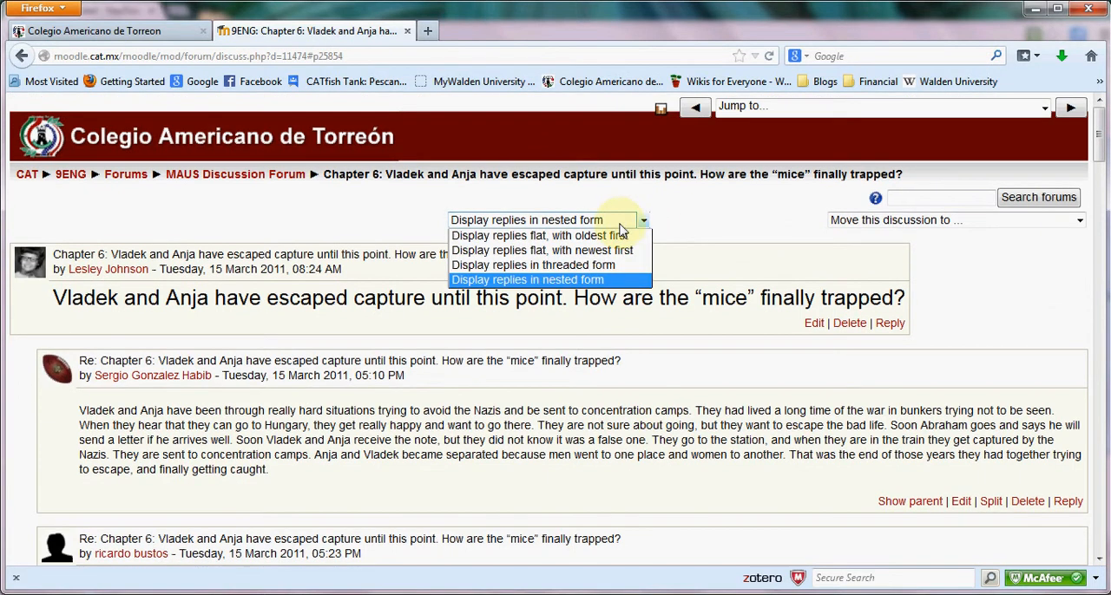
{"action": "left_click", "coordinate": [610, 266]}
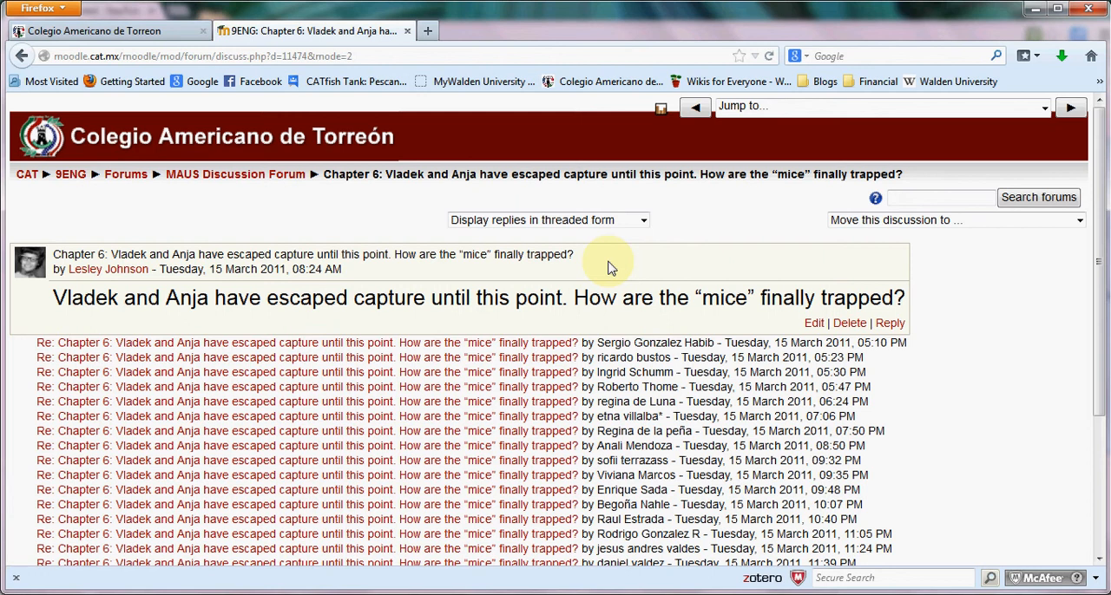
{"action": "scroll", "coordinate": [607, 266], "scroll_direction": "down", "scroll_amount": 5}
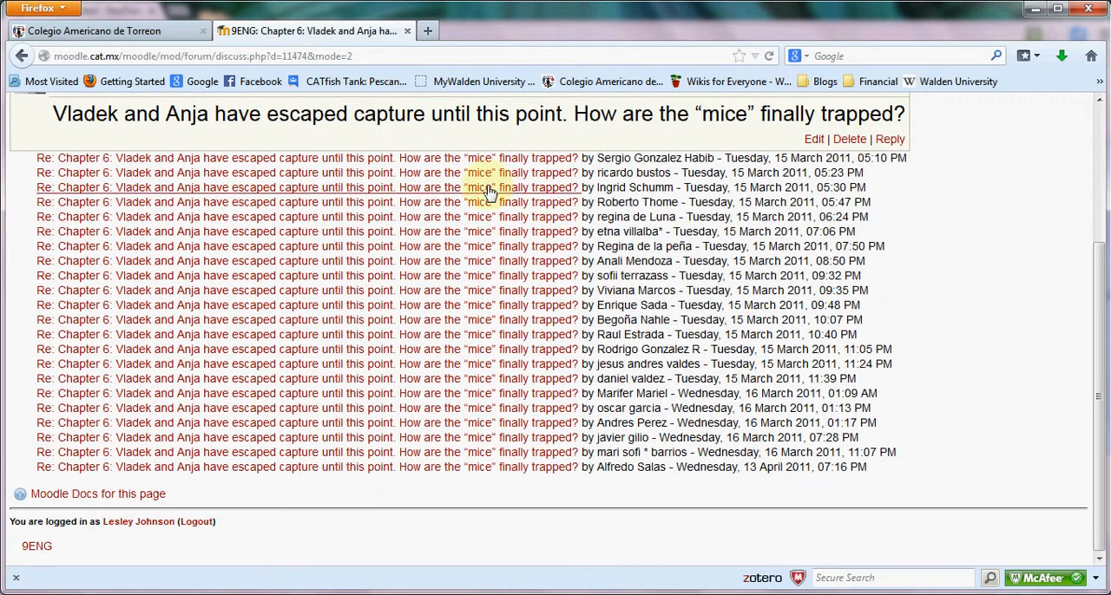
{"action": "scroll", "coordinate": [495, 437], "scroll_direction": "up", "scroll_amount": 3}
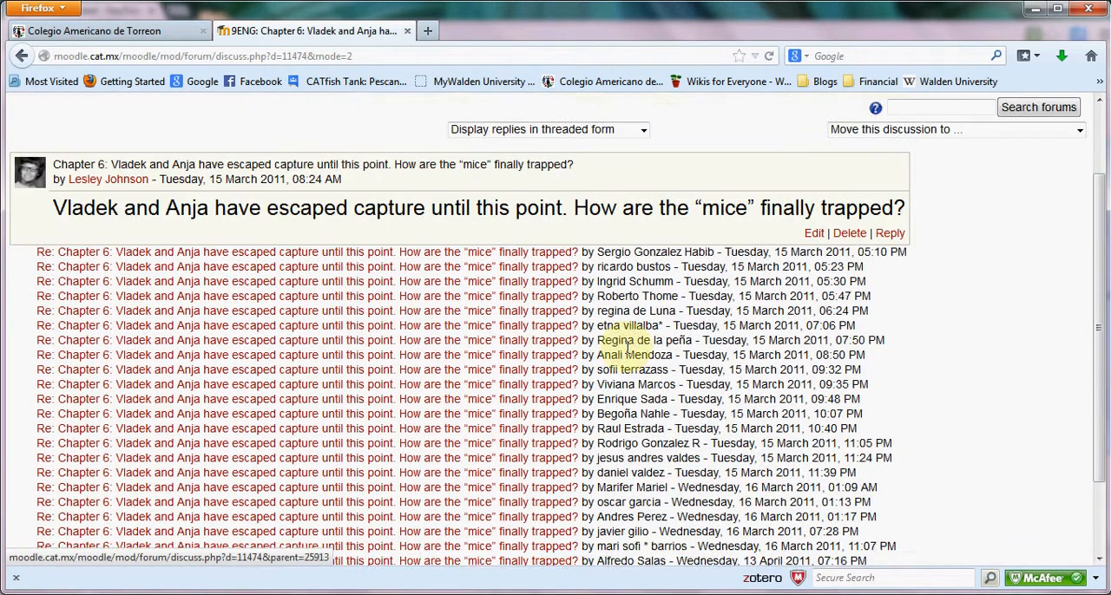
{"action": "scroll", "coordinate": [620, 487], "scroll_direction": "down", "scroll_amount": 5}
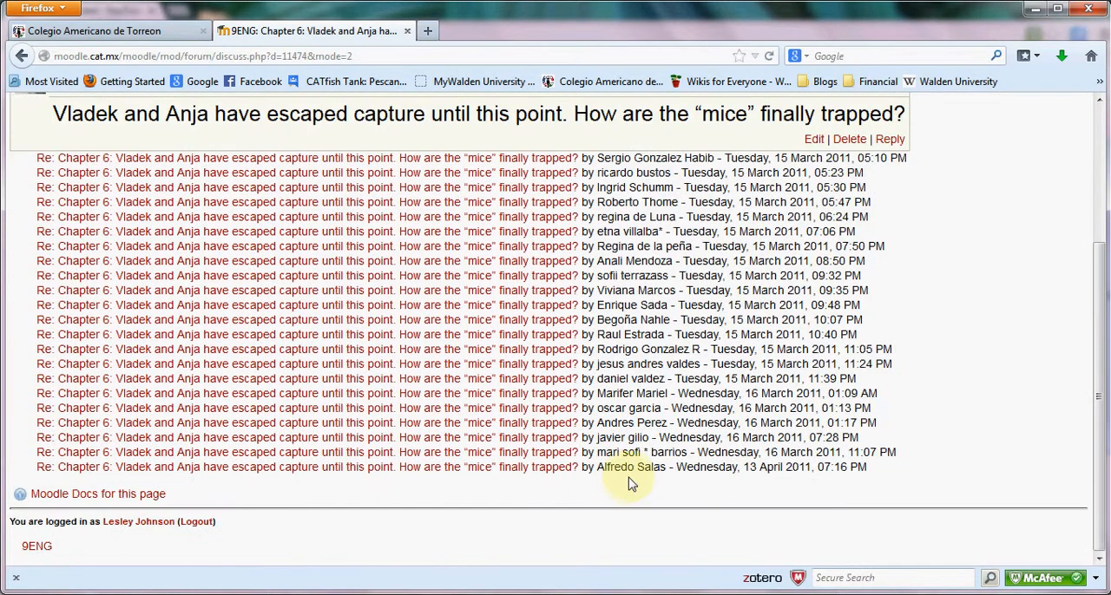
{"action": "scroll", "coordinate": [664, 426], "scroll_direction": "up", "scroll_amount": 5}
{"action": "scroll", "coordinate": [673, 402], "scroll_direction": "up", "scroll_amount": 2}
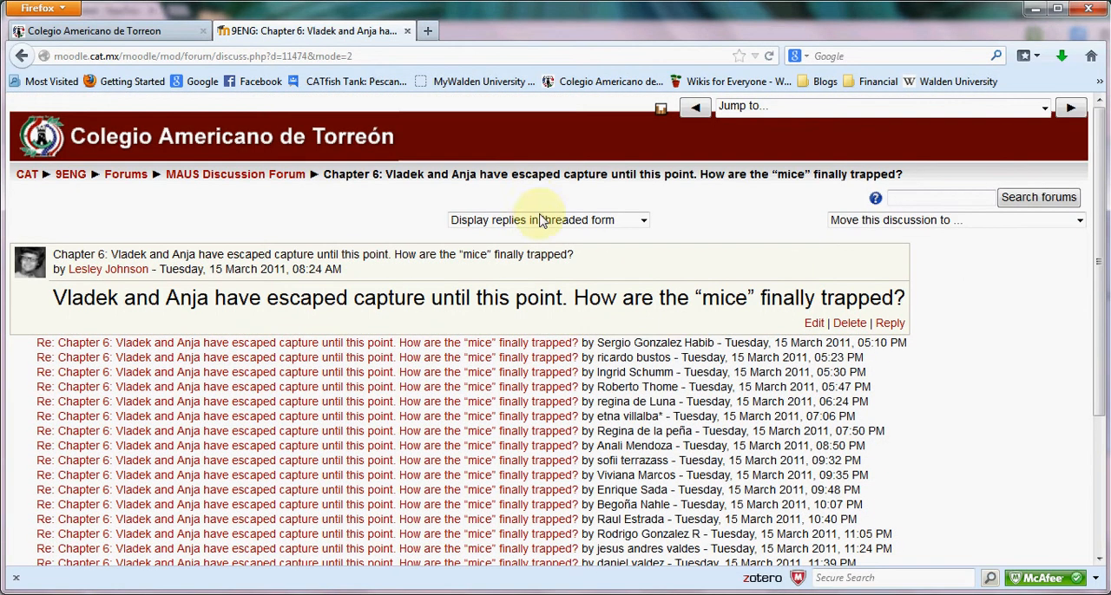
Display the replies flat, with newest first, and look through the order of the posts.
{"action": "left_click", "coordinate": [541, 220]}
{"action": "left_click", "coordinate": [542, 251]}
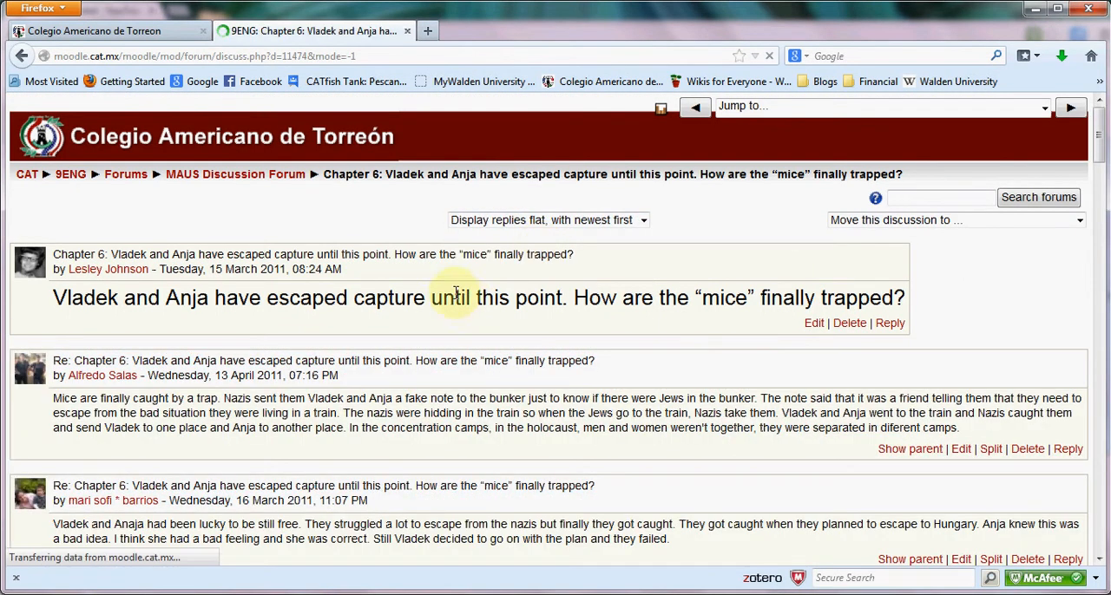
{"action": "scroll", "coordinate": [171, 398], "scroll_direction": "down", "scroll_amount": 5}
{"action": "scroll", "coordinate": [171, 397], "scroll_direction": "down", "scroll_amount": 9}
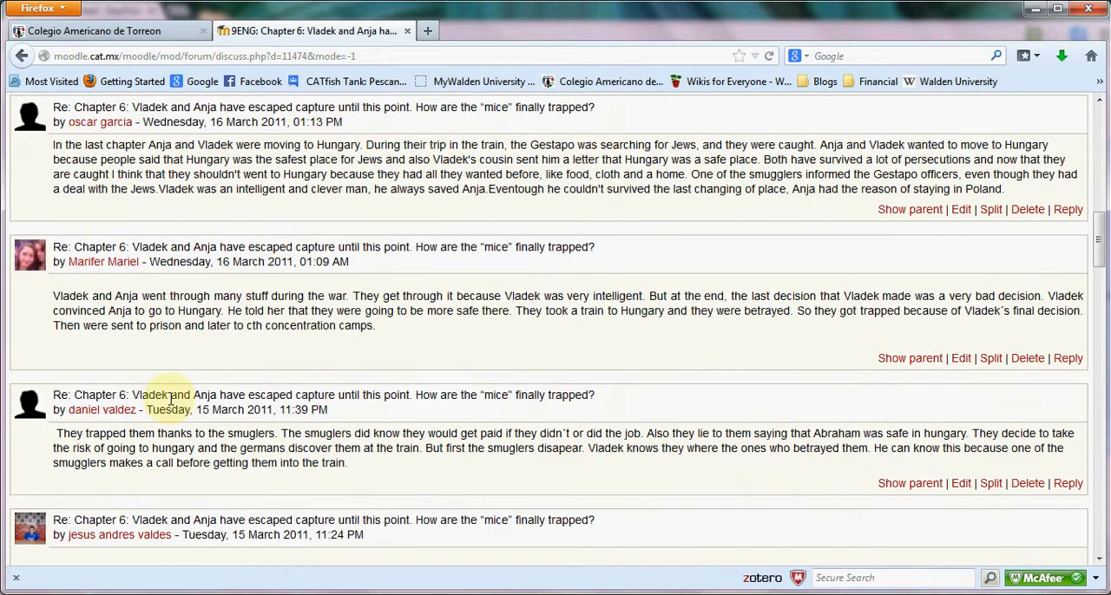
{"action": "scroll", "coordinate": [171, 406], "scroll_direction": "up", "scroll_amount": 11}
{"action": "scroll", "coordinate": [171, 406], "scroll_direction": "up", "scroll_amount": 3}
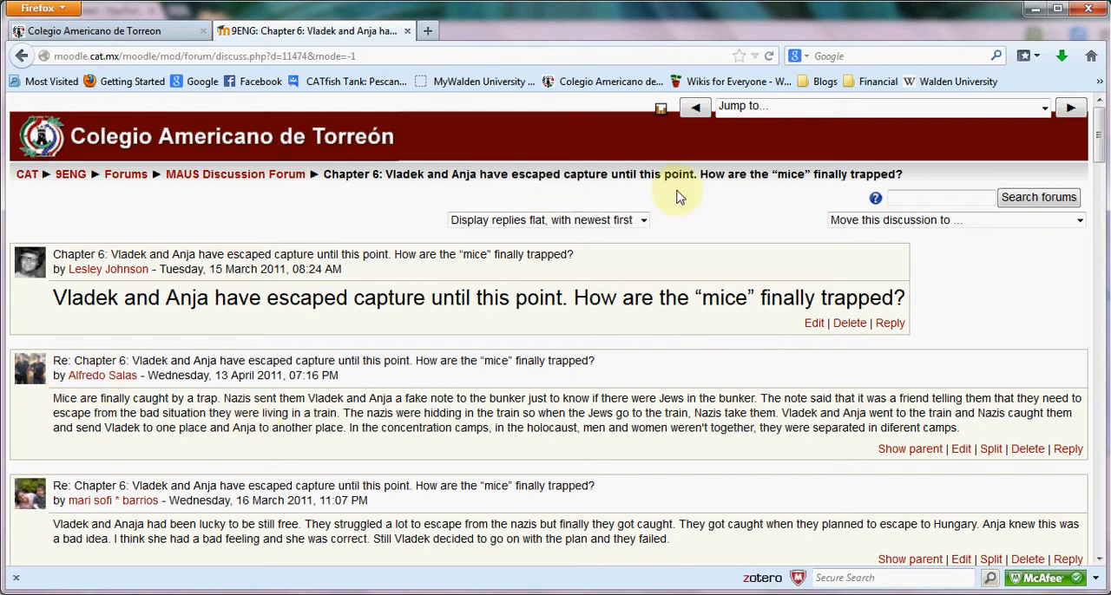
Display the replies flat, with oldest first, and look through the first student responses.
{"action": "left_click", "coordinate": [632, 222]}
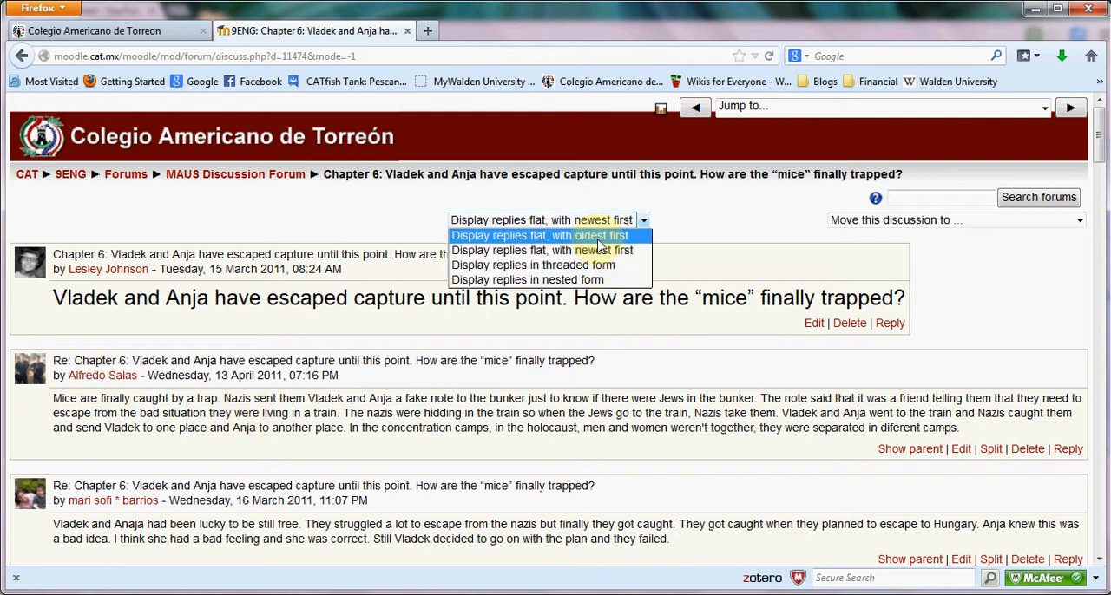
{"action": "left_click", "coordinate": [597, 240]}
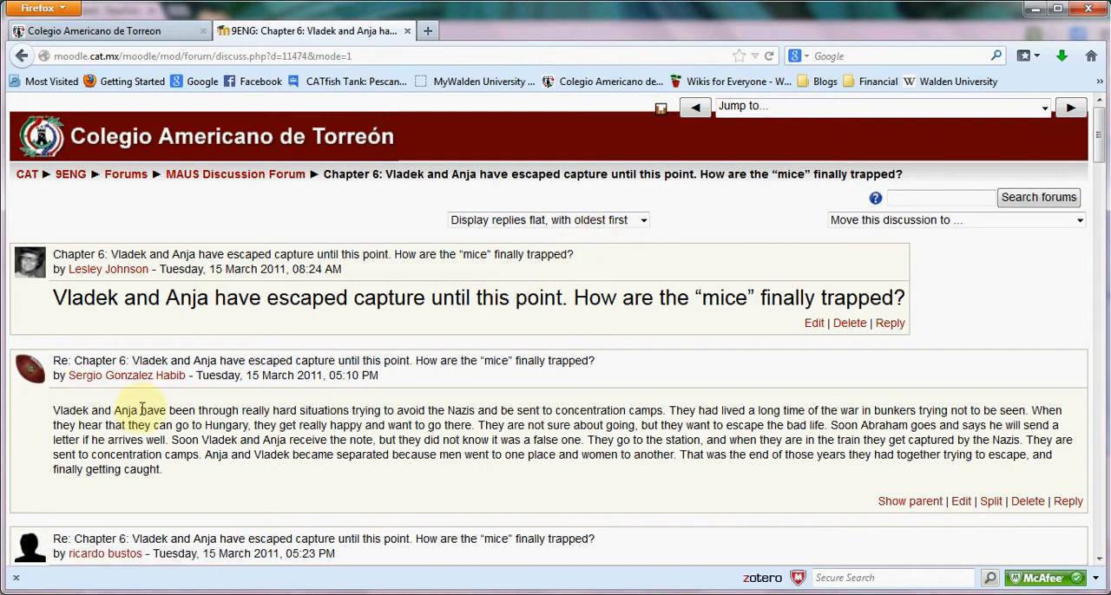
{"action": "scroll", "coordinate": [172, 384], "scroll_direction": "down", "scroll_amount": 1}
{"action": "scroll", "coordinate": [171, 384], "scroll_direction": "down", "scroll_amount": 1}
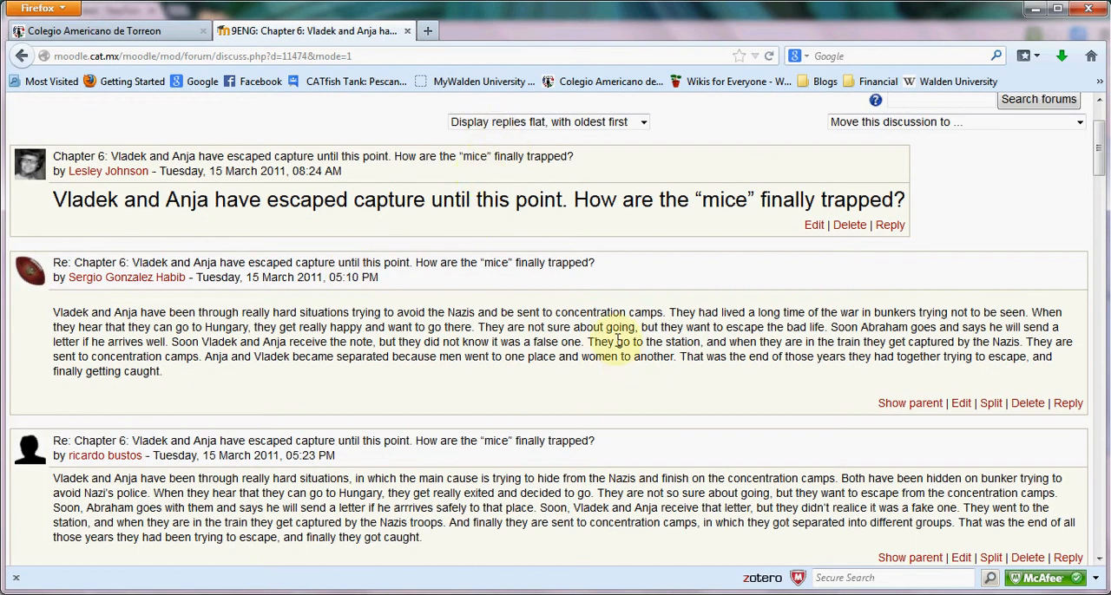
{"action": "scroll", "coordinate": [616, 343], "scroll_direction": "down", "scroll_amount": 3}
{"action": "scroll", "coordinate": [623, 341], "scroll_direction": "up", "scroll_amount": 5}
Switch the replies back to nested form and look through the student posts down to the last one.
{"action": "left_click", "coordinate": [612, 220]}
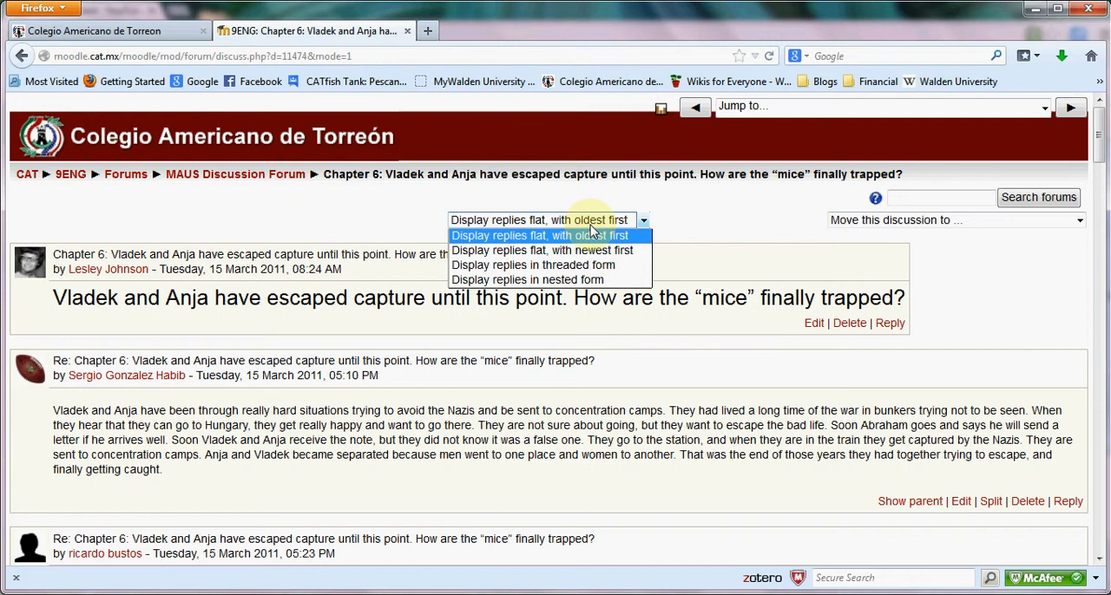
{"action": "left_click", "coordinate": [561, 279]}
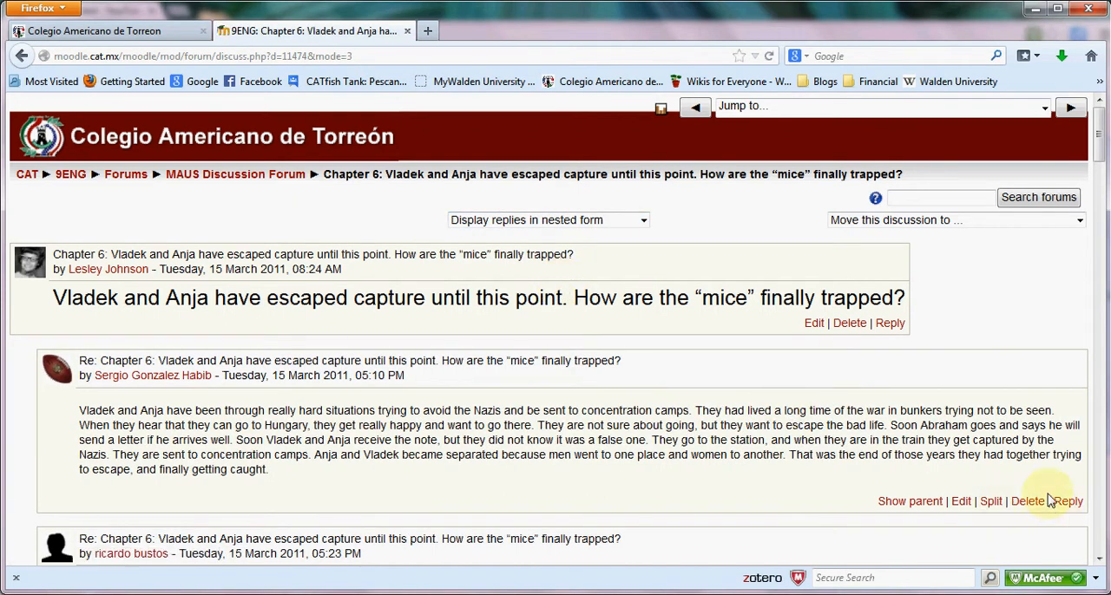
{"action": "scroll", "coordinate": [665, 472], "scroll_direction": "down", "scroll_amount": 3}
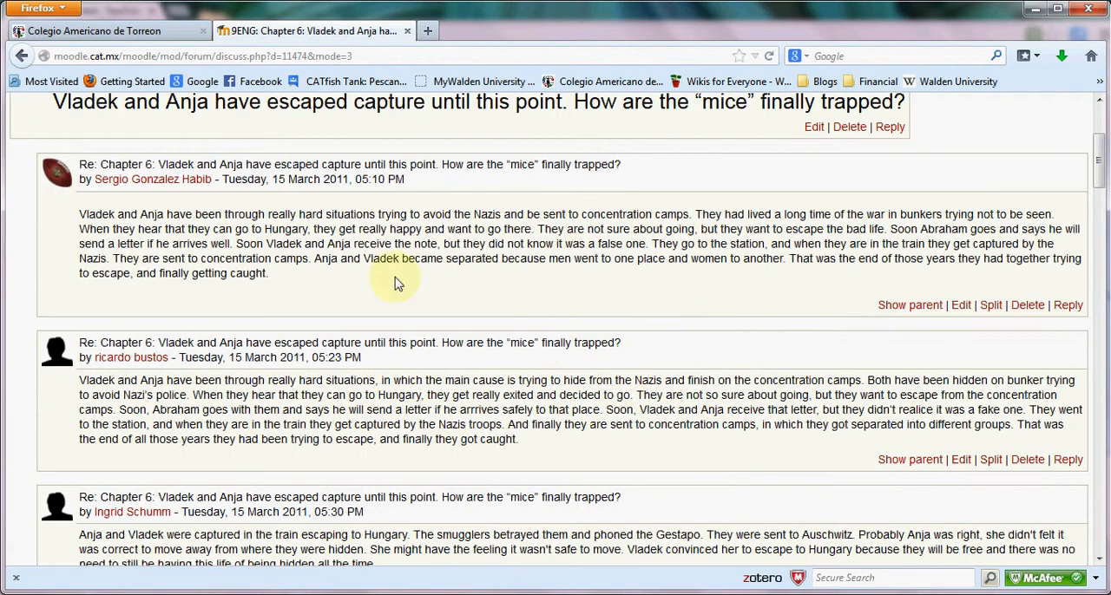
{"action": "scroll", "coordinate": [425, 321], "scroll_direction": "down", "scroll_amount": 20}
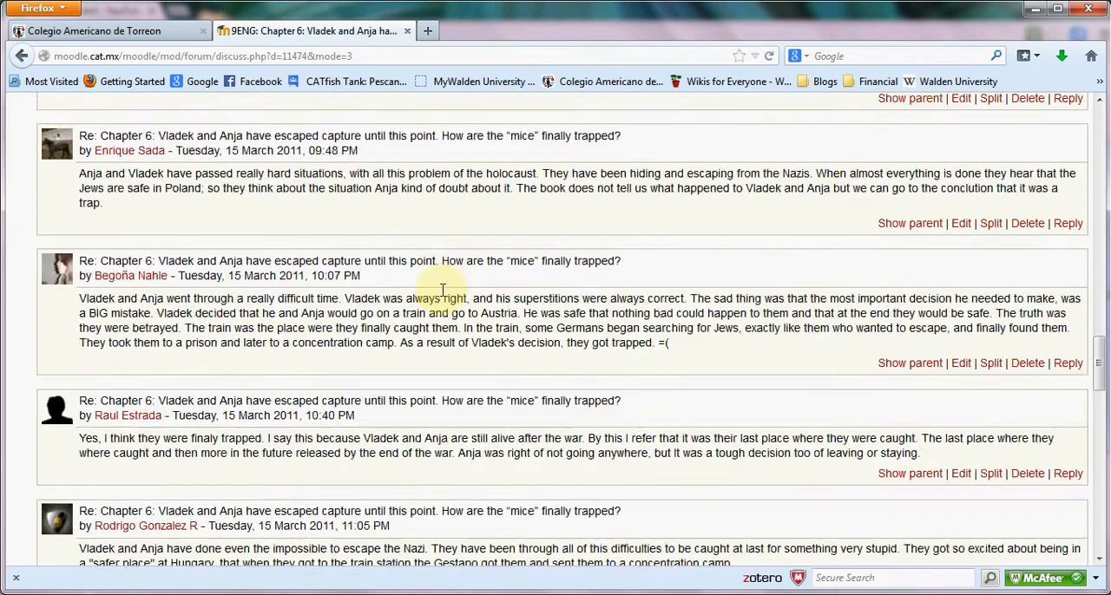
{"action": "scroll", "coordinate": [438, 286], "scroll_direction": "down", "scroll_amount": 5}
{"action": "scroll", "coordinate": [438, 286], "scroll_direction": "up", "scroll_amount": 2}
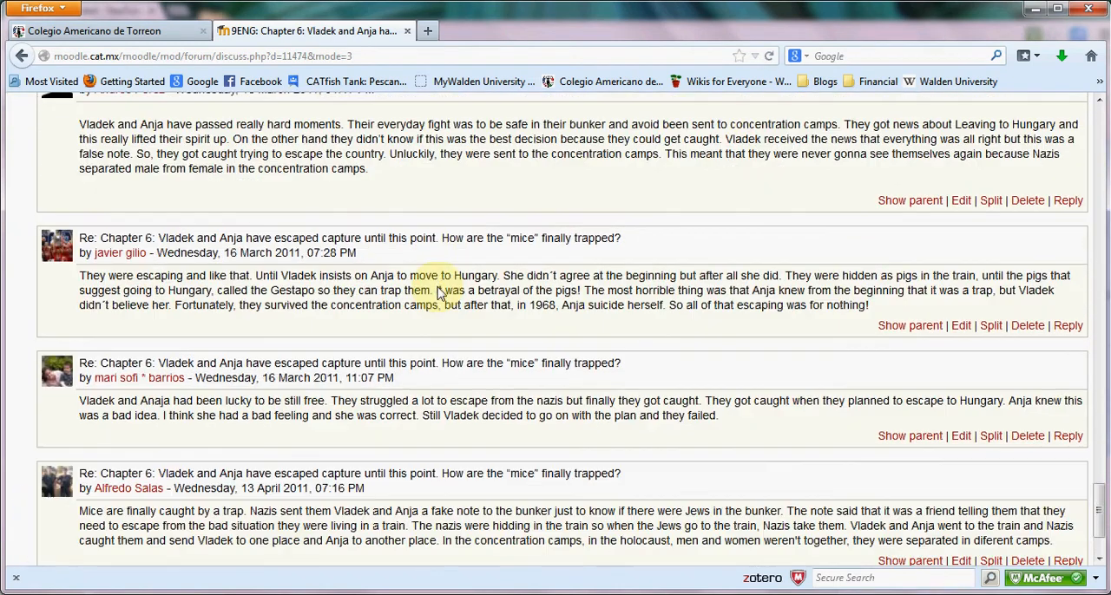
{"action": "scroll", "coordinate": [438, 293], "scroll_direction": "up", "scroll_amount": 15}
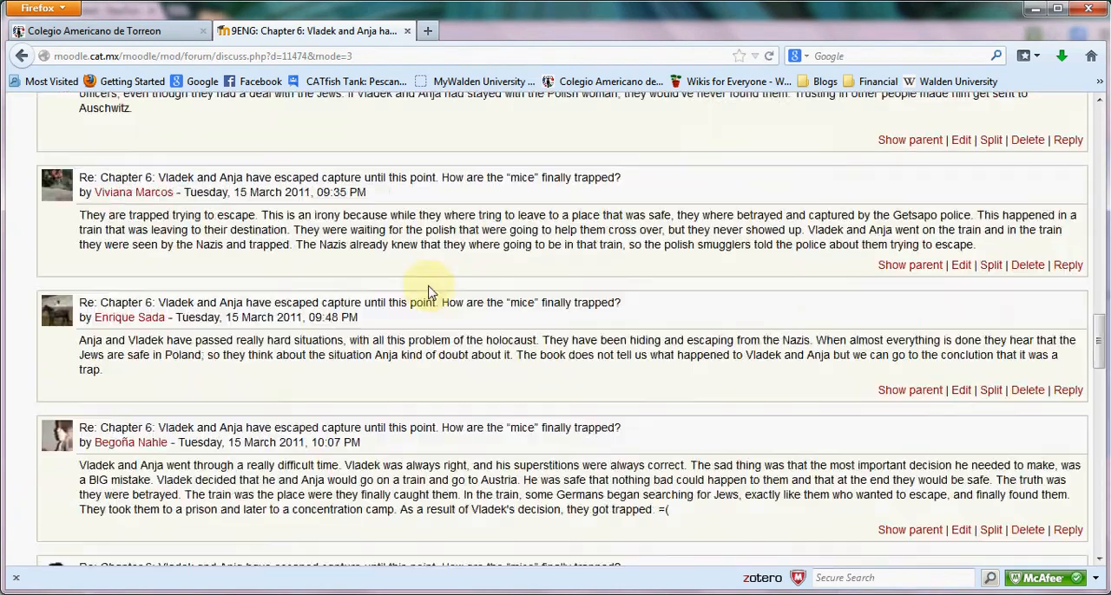
Review the course forums this discussion can be moved to, leaving it in its current forum.
{"action": "scroll", "coordinate": [419, 294], "scroll_direction": "up", "scroll_amount": 10}
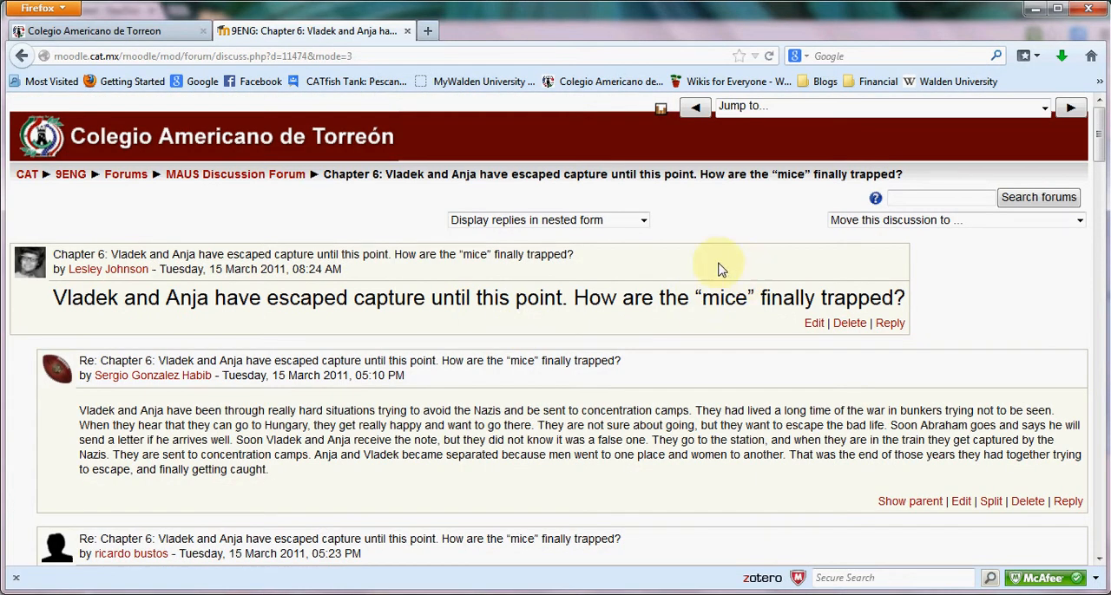
{"action": "left_click", "coordinate": [840, 223]}
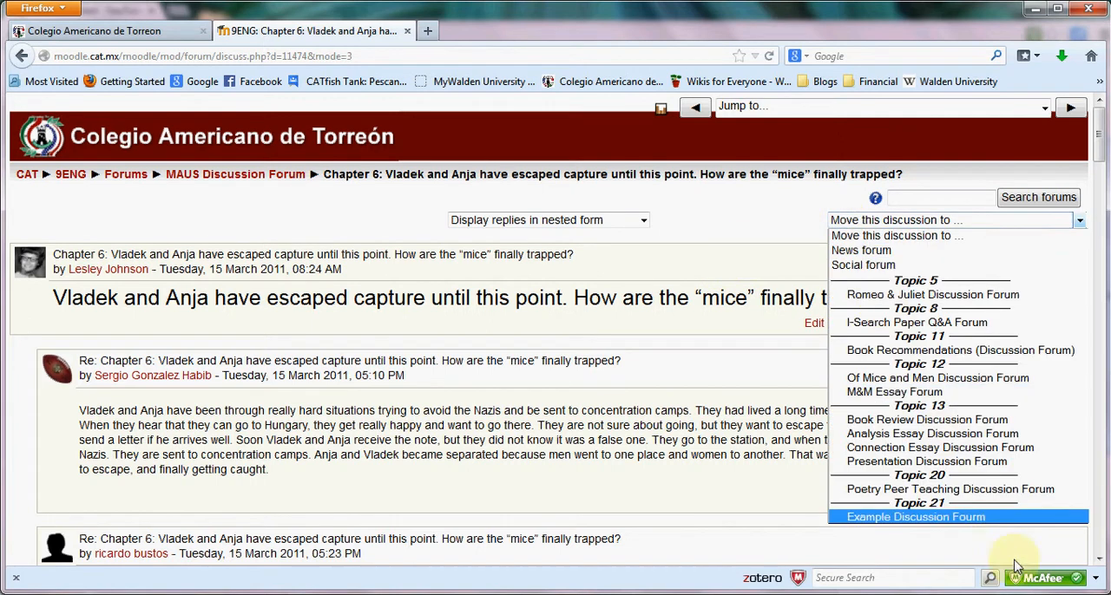
{"action": "left_click", "coordinate": [795, 213]}
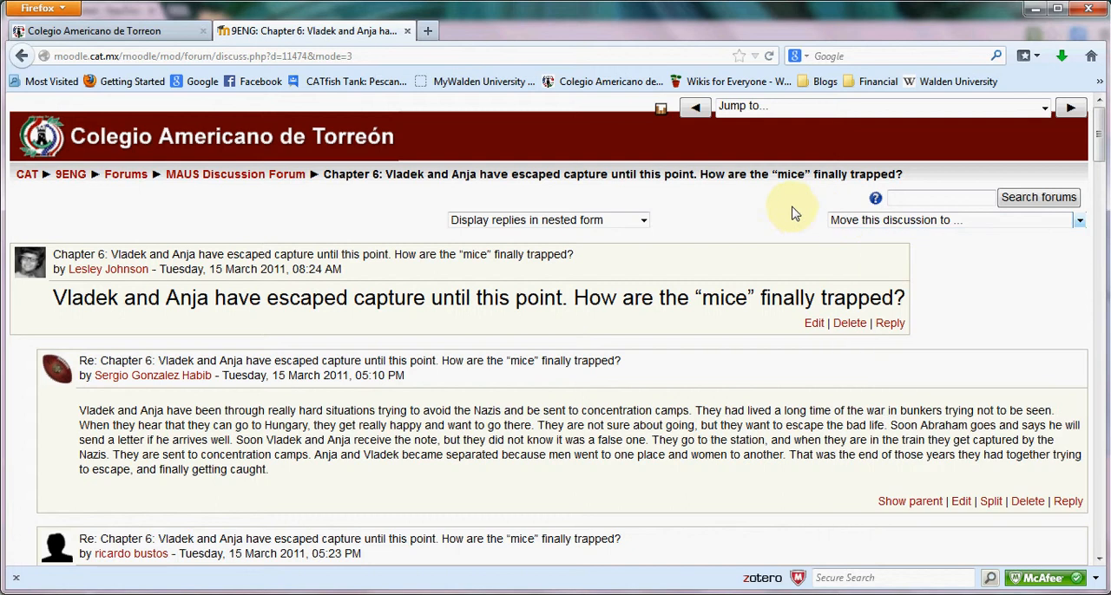
Return to the list of course forums, look over the general and learning forums, and open the News forum.
{"action": "left_click", "coordinate": [125, 180]}
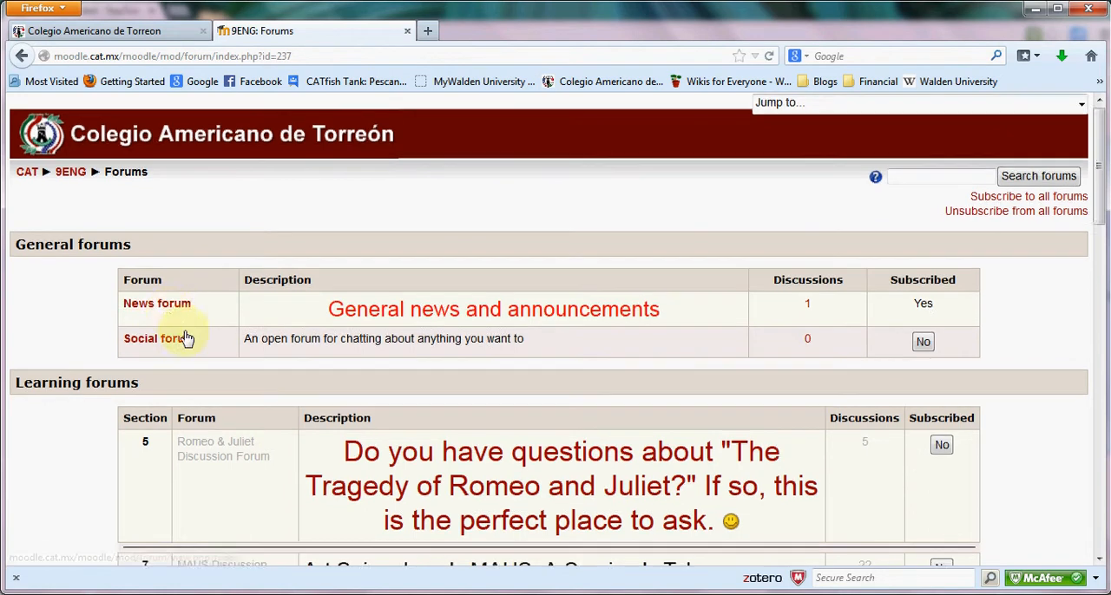
{"action": "scroll", "coordinate": [186, 337], "scroll_direction": "down", "scroll_amount": 3}
{"action": "scroll", "coordinate": [186, 336], "scroll_direction": "up", "scroll_amount": 2}
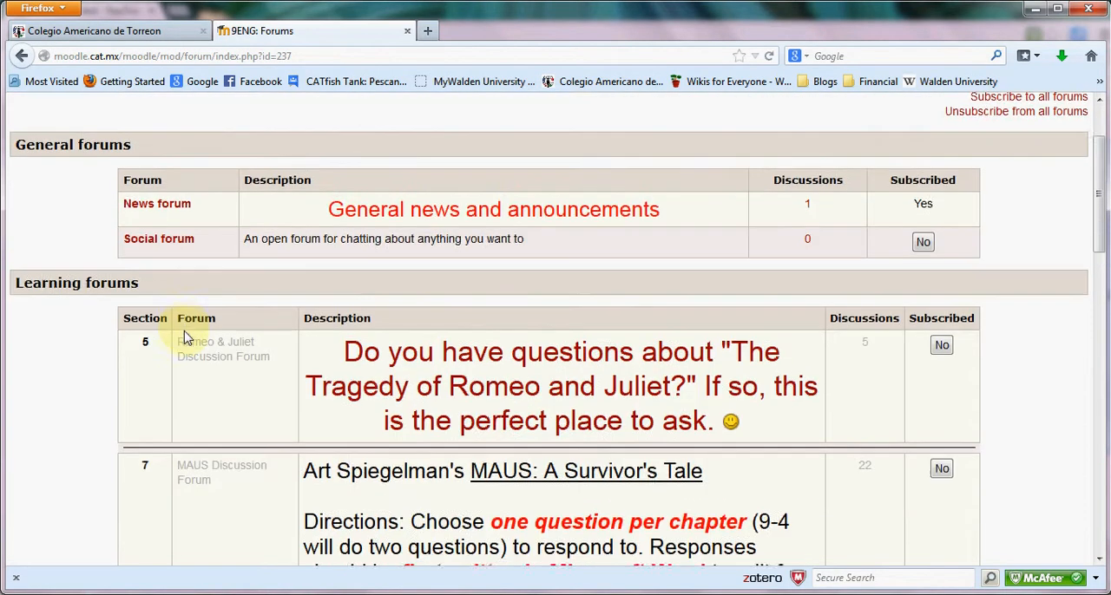
{"action": "scroll", "coordinate": [183, 327], "scroll_direction": "up", "scroll_amount": 1}
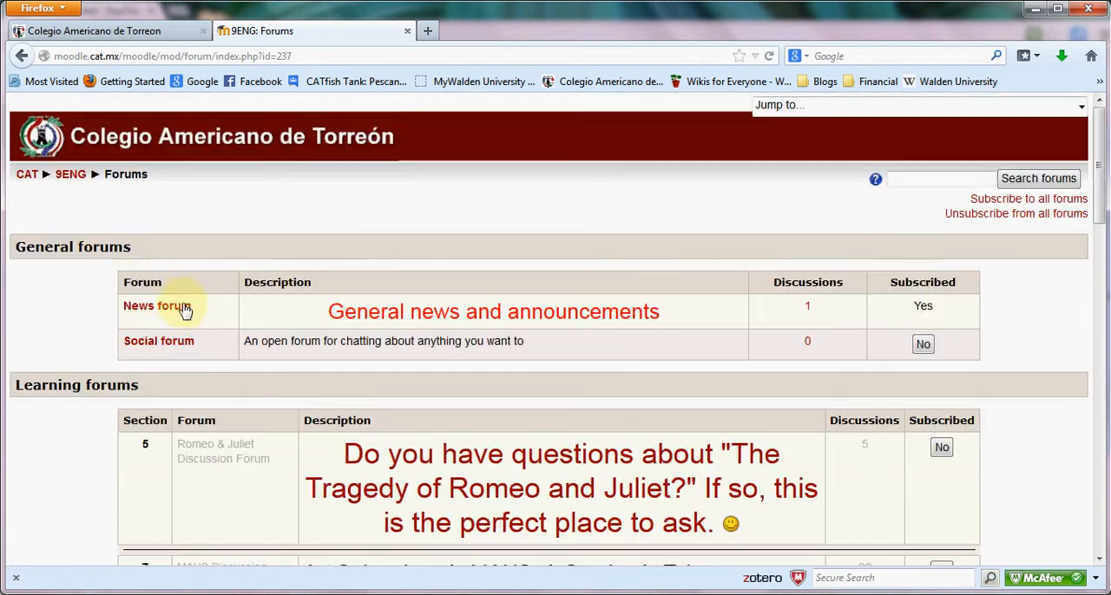
{"action": "left_click", "coordinate": [181, 314]}
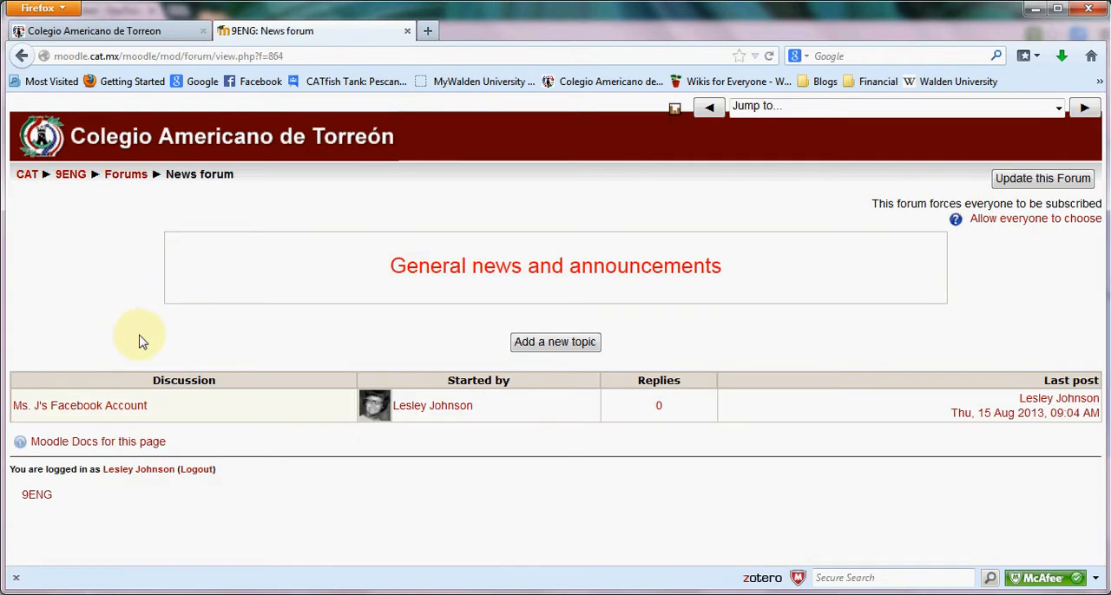
Read the teacher's Facebook account announcement in the News forum, and return to the overview of courses.
{"action": "left_click", "coordinate": [83, 410]}
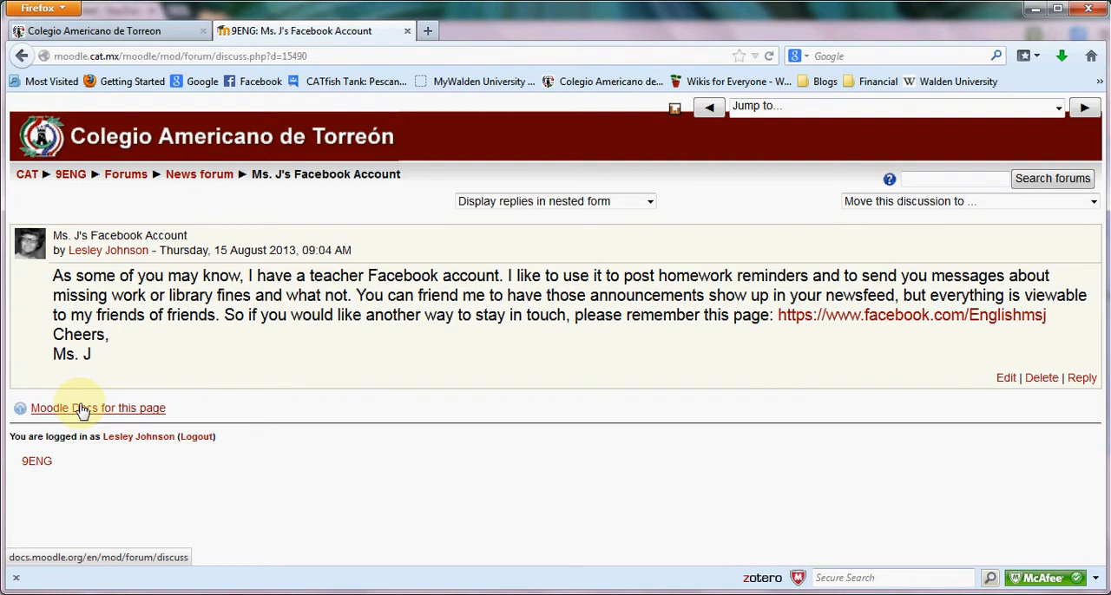
{"action": "left_click", "coordinate": [27, 174]}
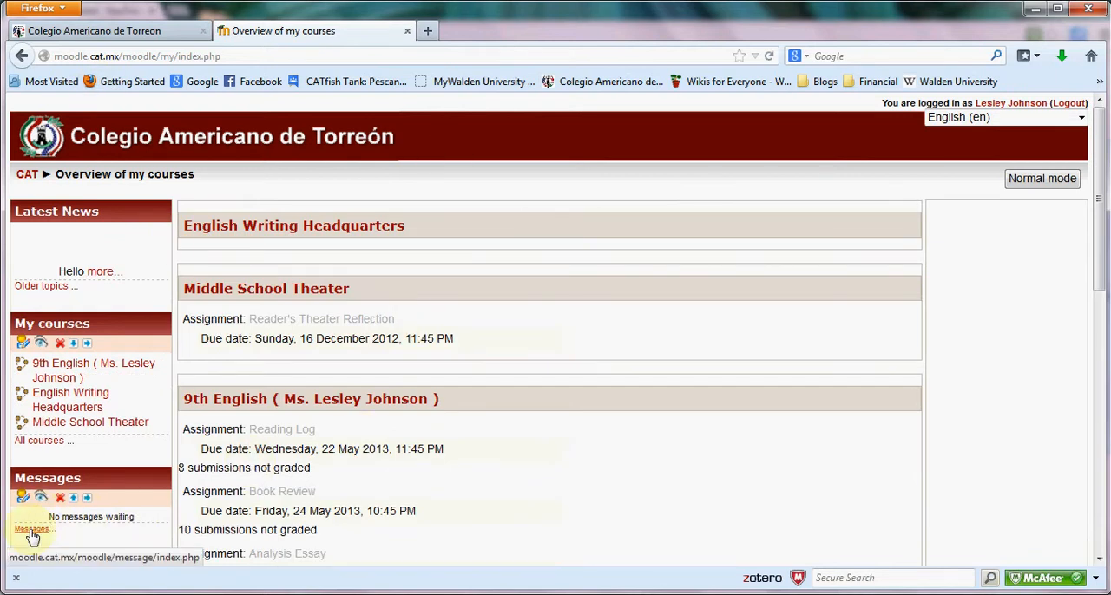
View the Moodle messages contact list, close it, and look over the assignments in the course overview.
{"action": "left_click", "coordinate": [35, 527]}
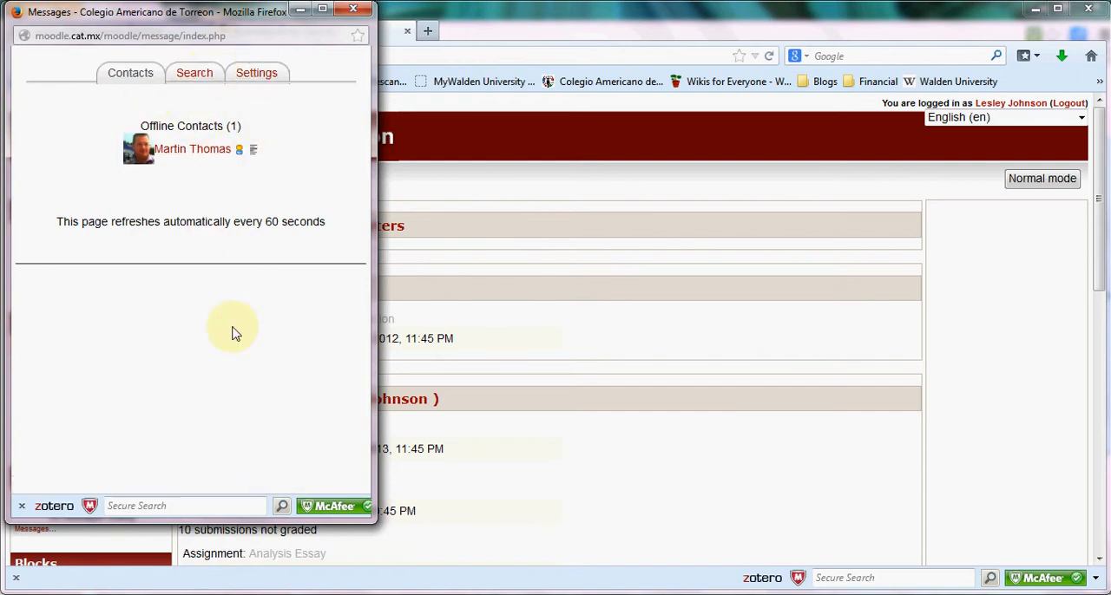
{"action": "left_click", "coordinate": [348, 11]}
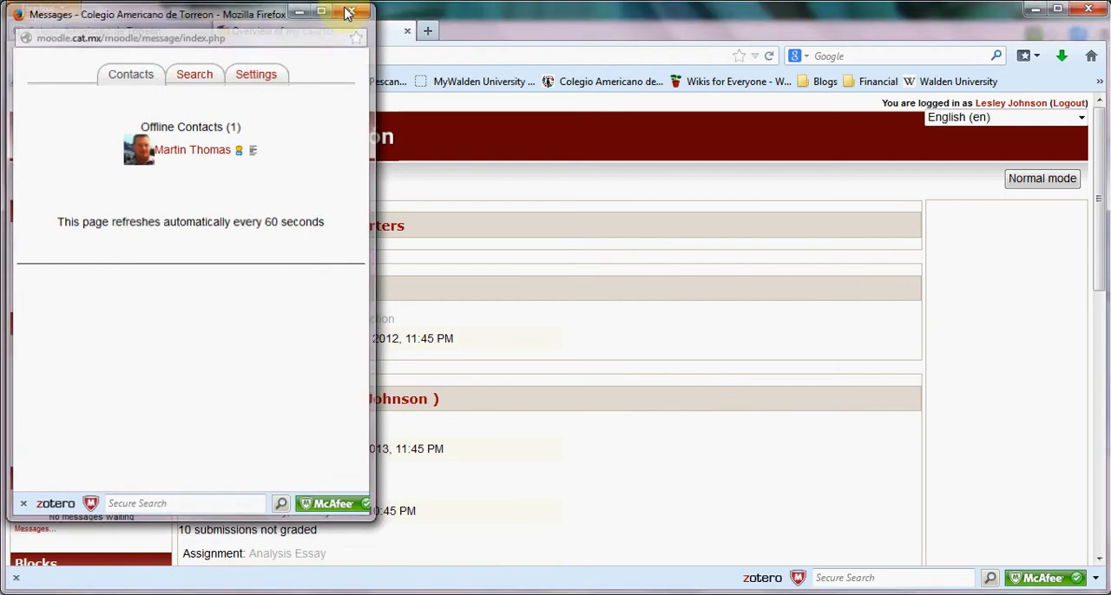
{"action": "scroll", "coordinate": [329, 340], "scroll_direction": "down", "scroll_amount": 3}
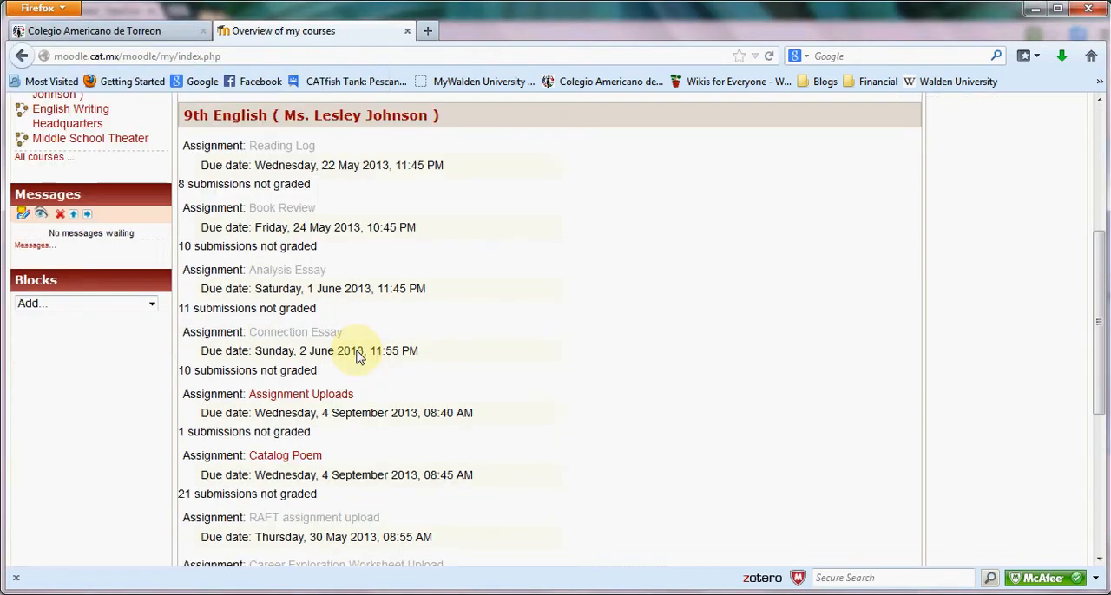
{"action": "scroll", "coordinate": [354, 348], "scroll_direction": "up", "scroll_amount": 3}
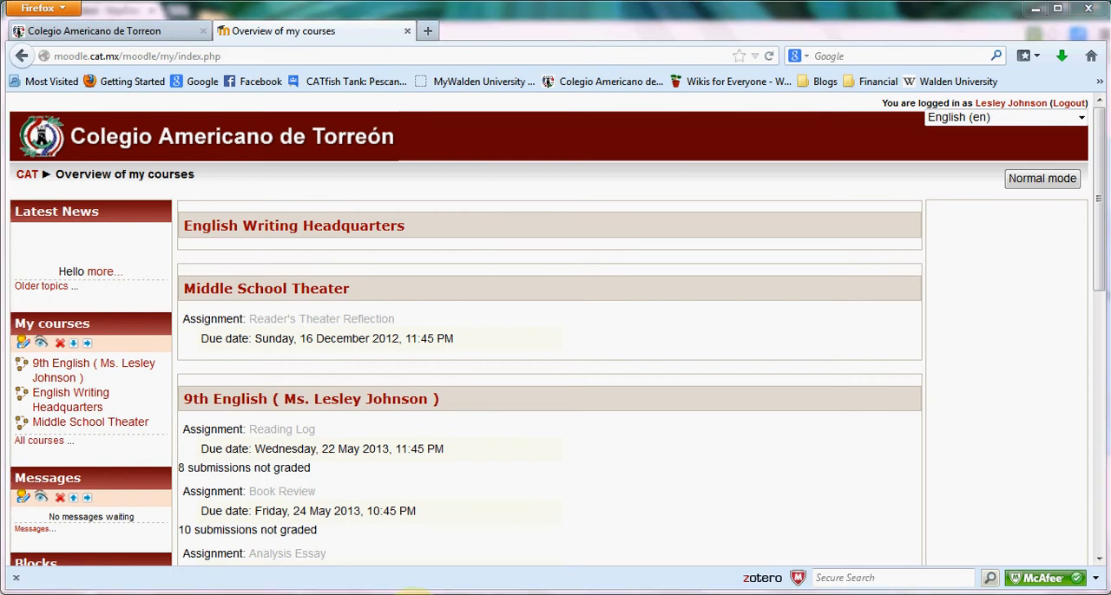
{"action": "mouse_move", "coordinate": [425, 593]}
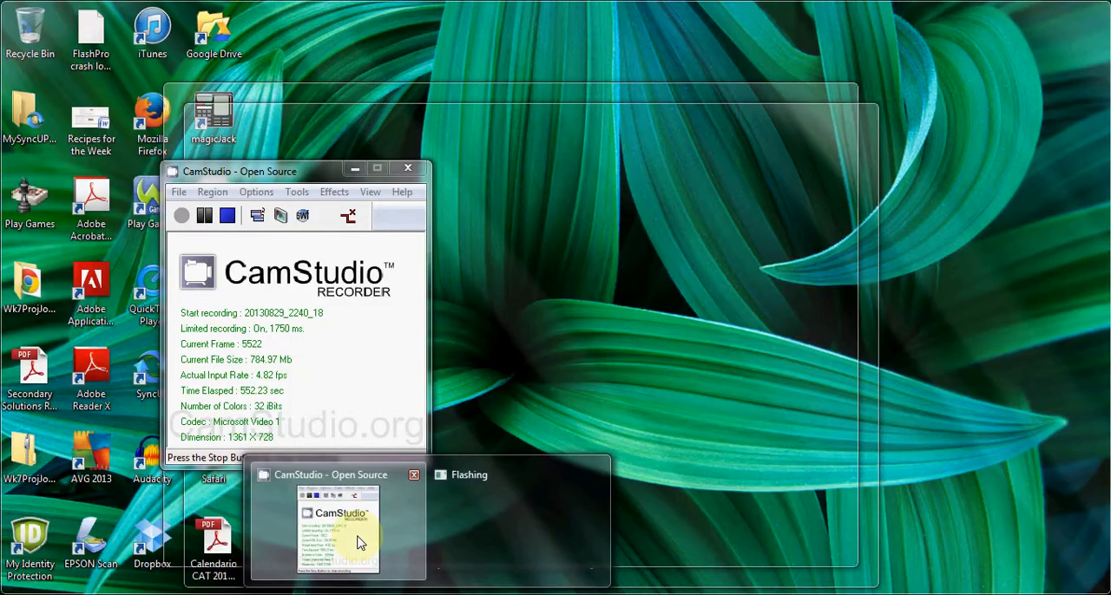
{"action": "left_click", "coordinate": [361, 542]}
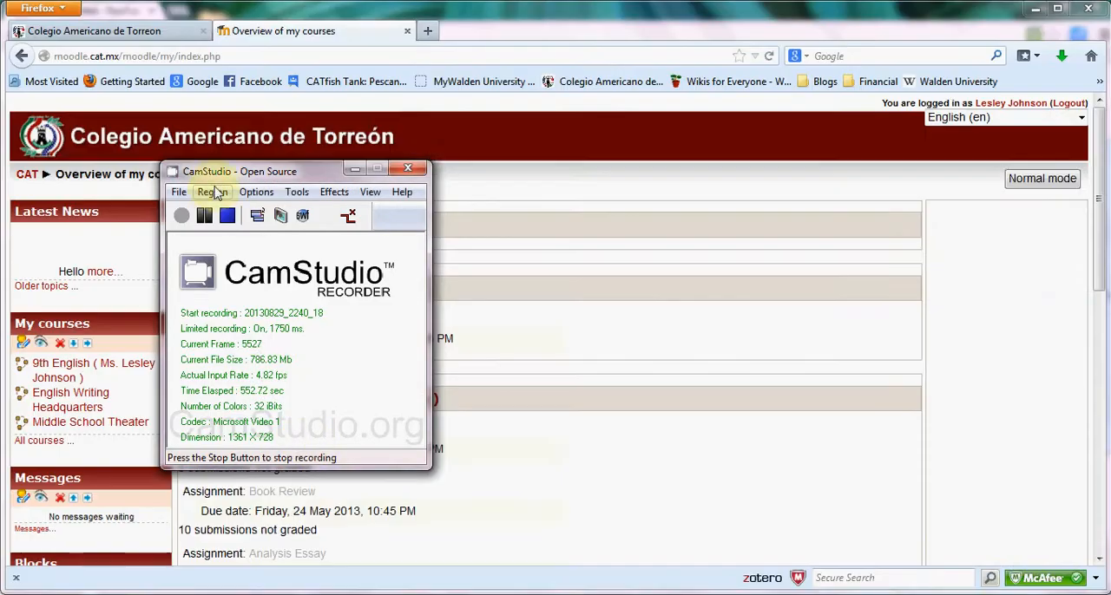